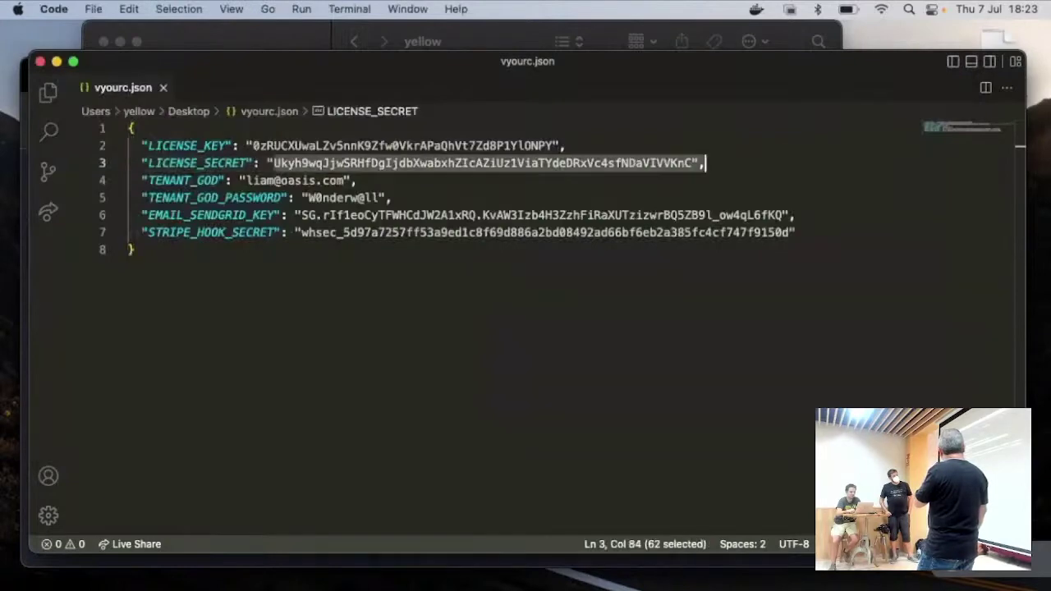
Step: Accept the suggested backoffice e-mail and enter the account password at the setup prompts
key("shift+Left")
key("shift+Left")
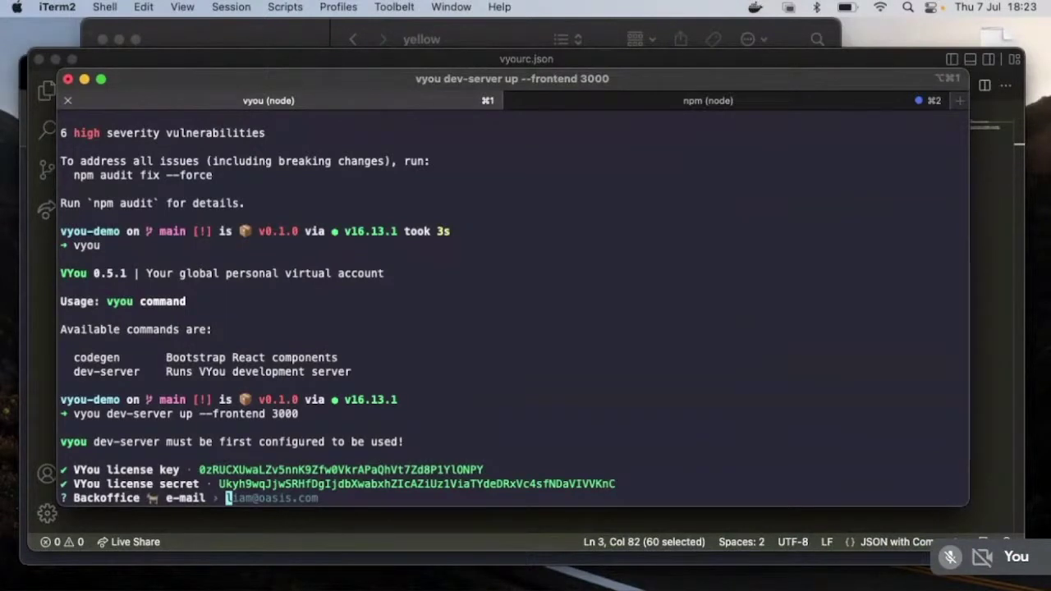
key("Return")
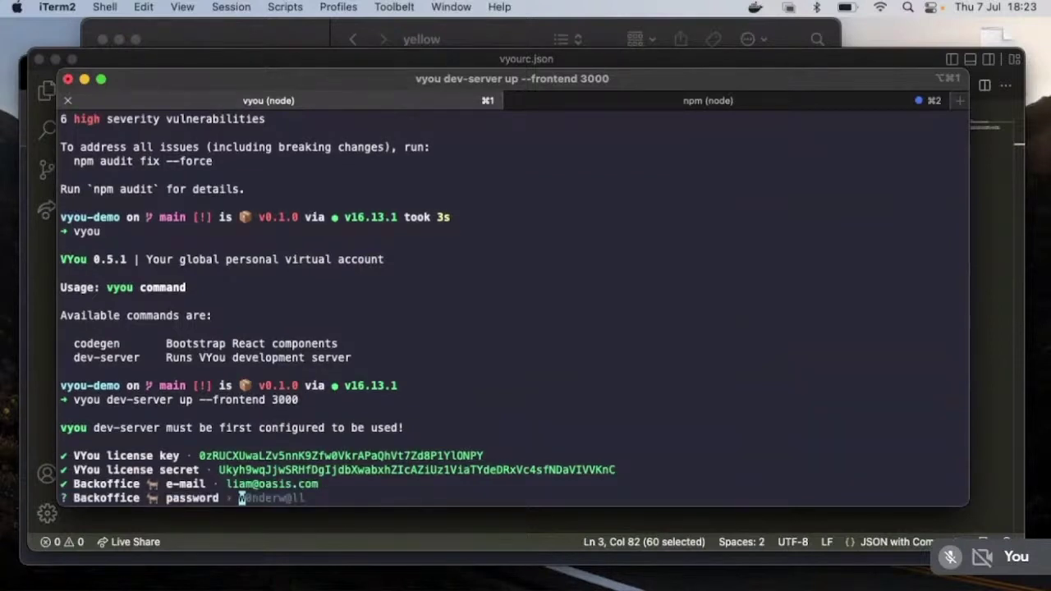
type("admin123")
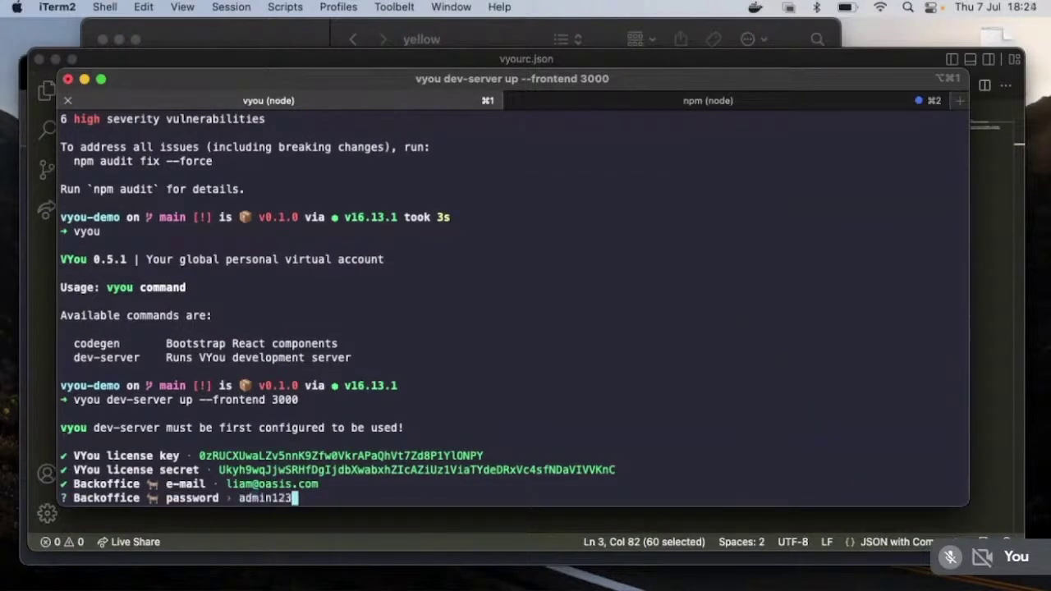
key("Return")
Step: Paste the Sendgrid key from the config file into the prompt to start the server, then return to Chrome
key("super+Tab")
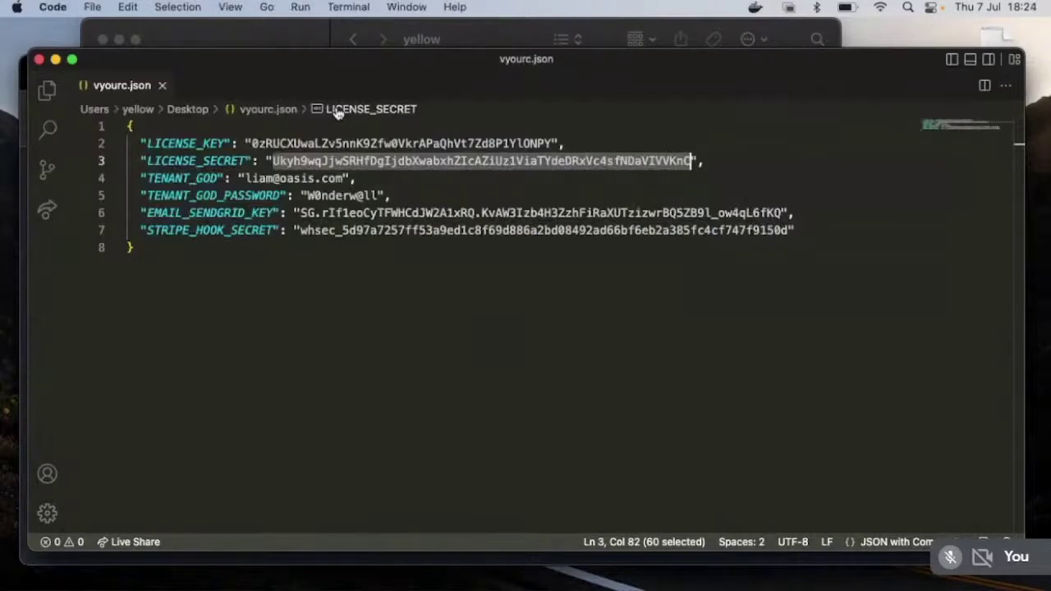
left_click(320, 196)
left_click(317, 212)
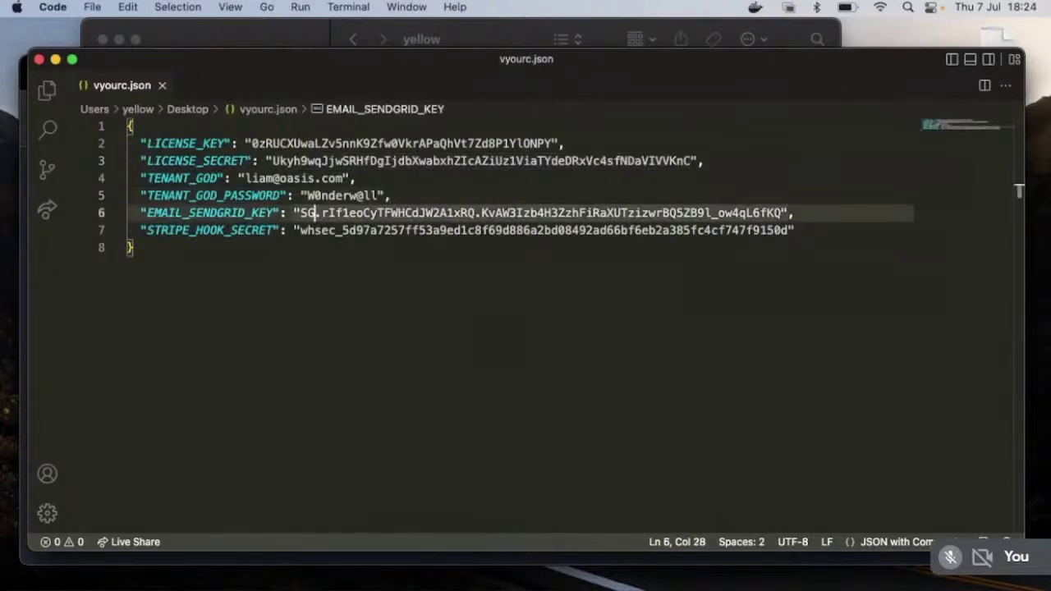
key("ctrl+shift+super+Right")
key("ctrl+shift+super+Right")
key("super+c")
key("super+Tab")
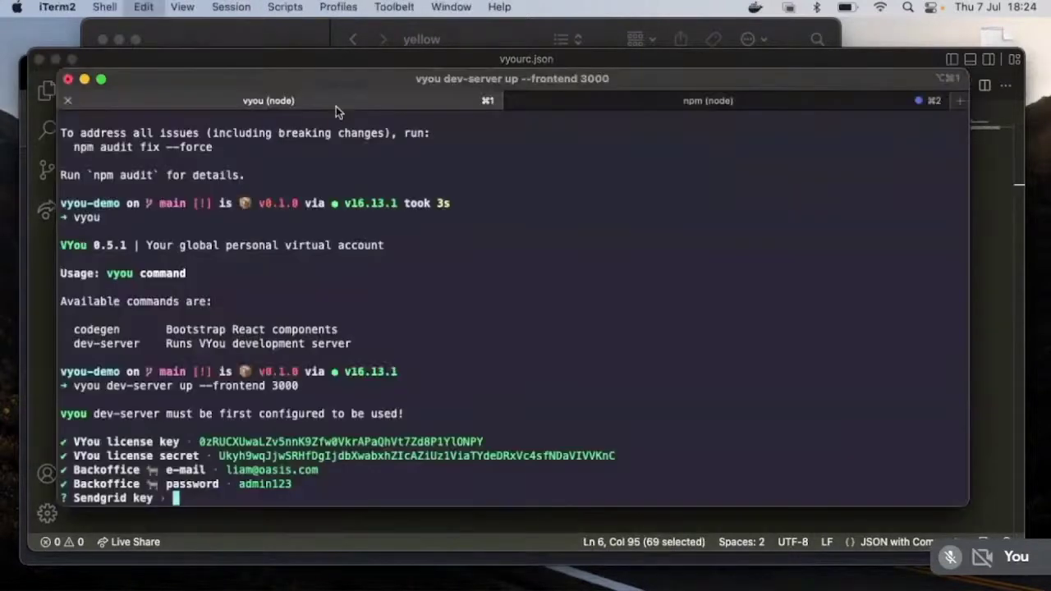
key("super+v")
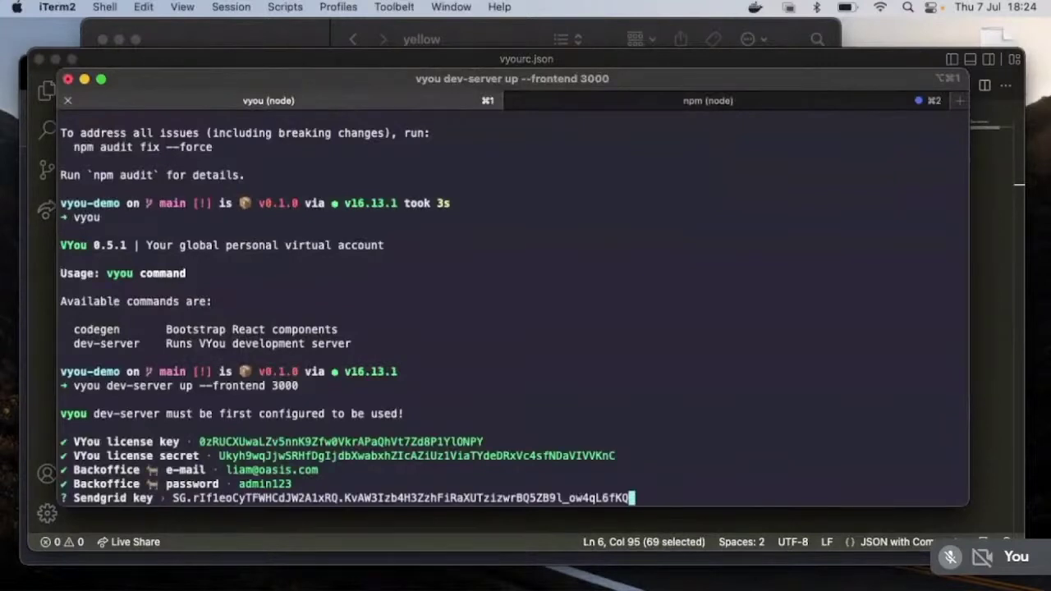
key("Return")
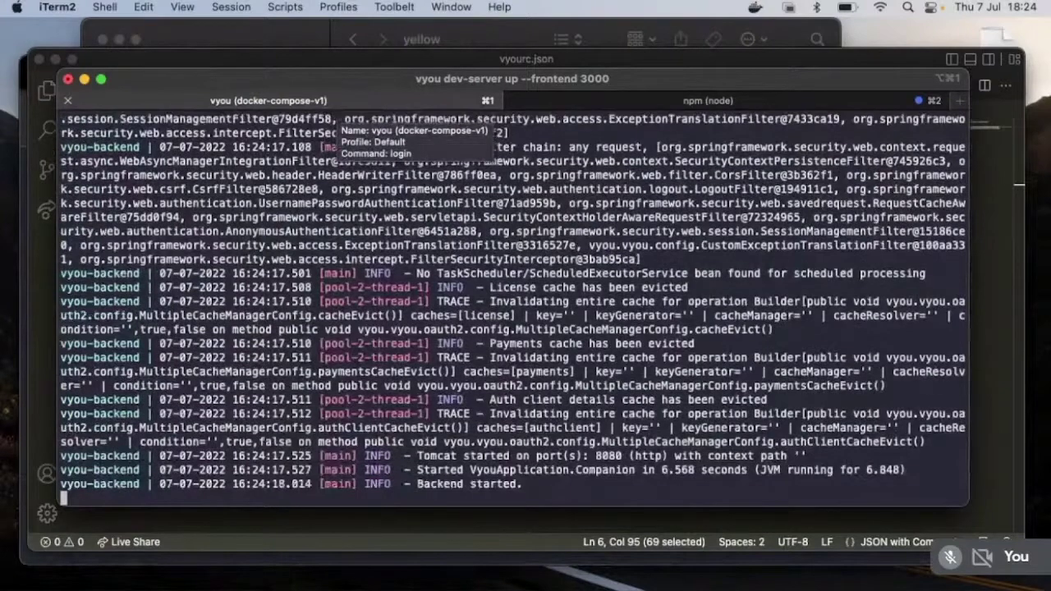
key("super+Tab")
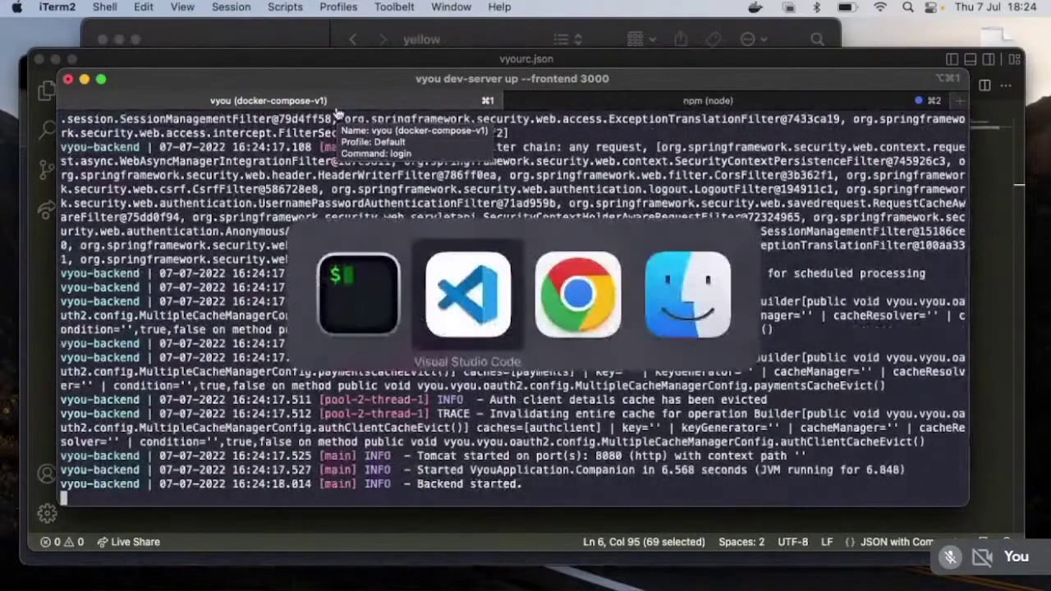
key("super+Tab")
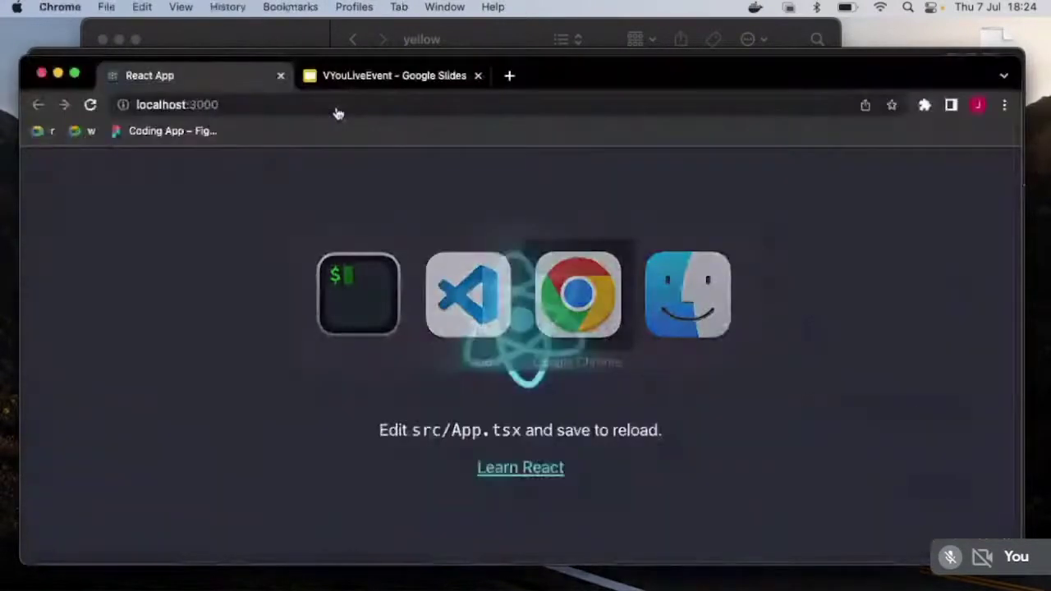
Step: Load the backoffice sign-in page in a new tab and enlarge the browser window
key("super+t")
type("vyou")
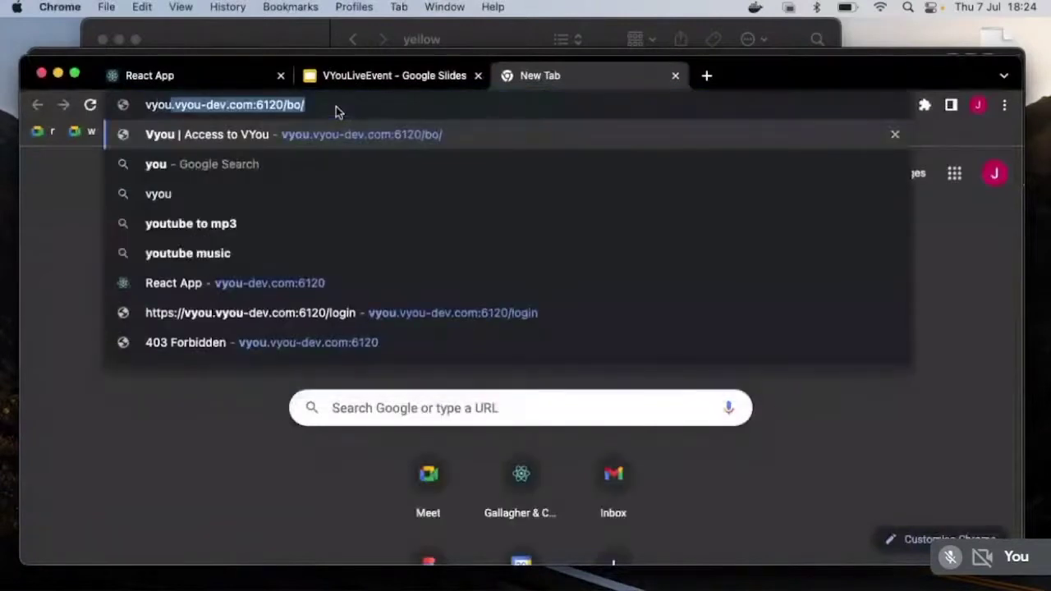
key("Right")
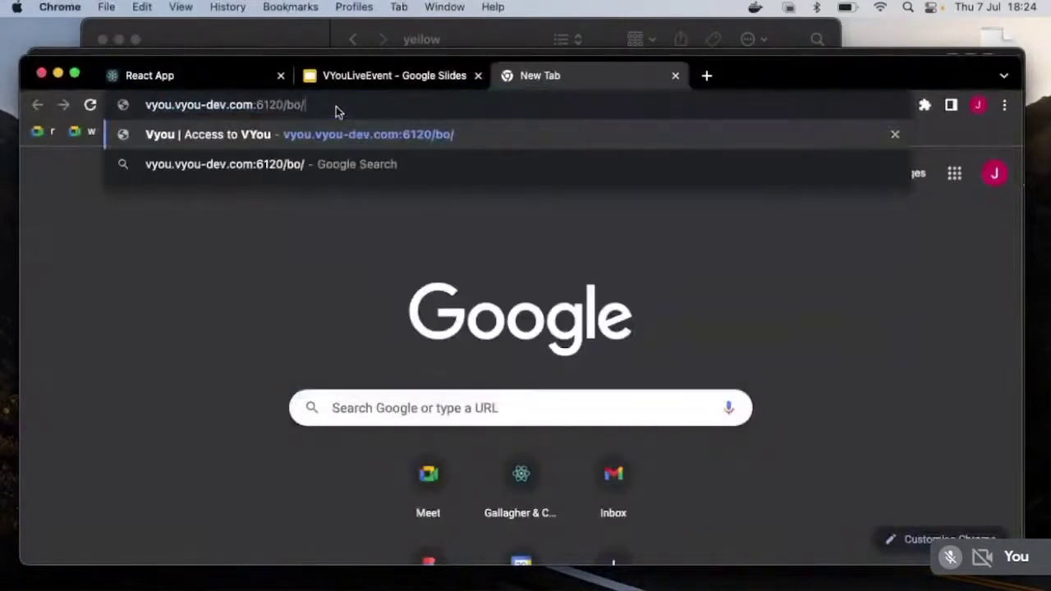
key("Return")
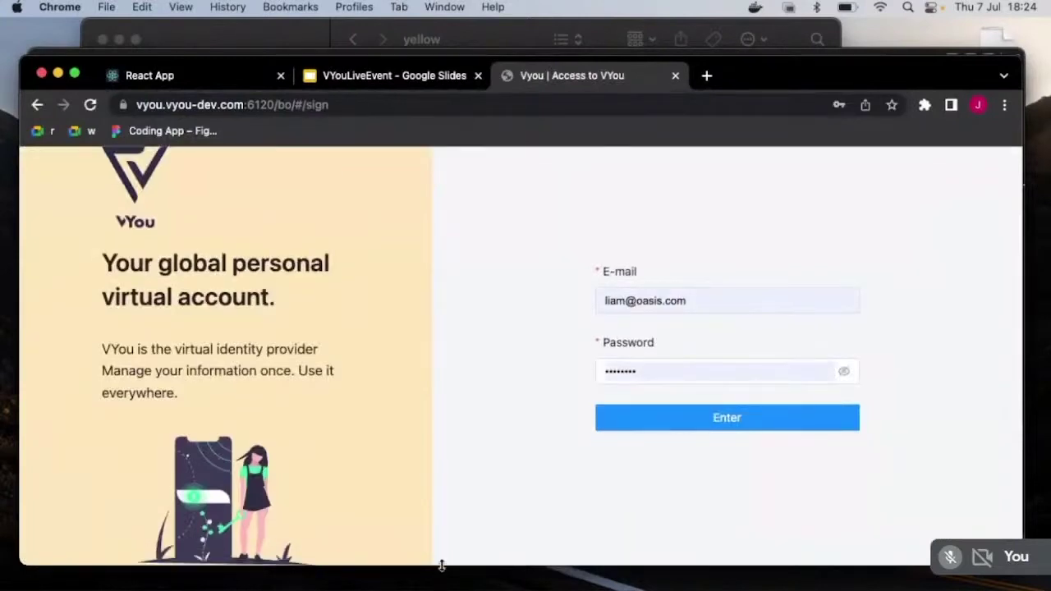
left_click_drag(441, 565, 442, 590)
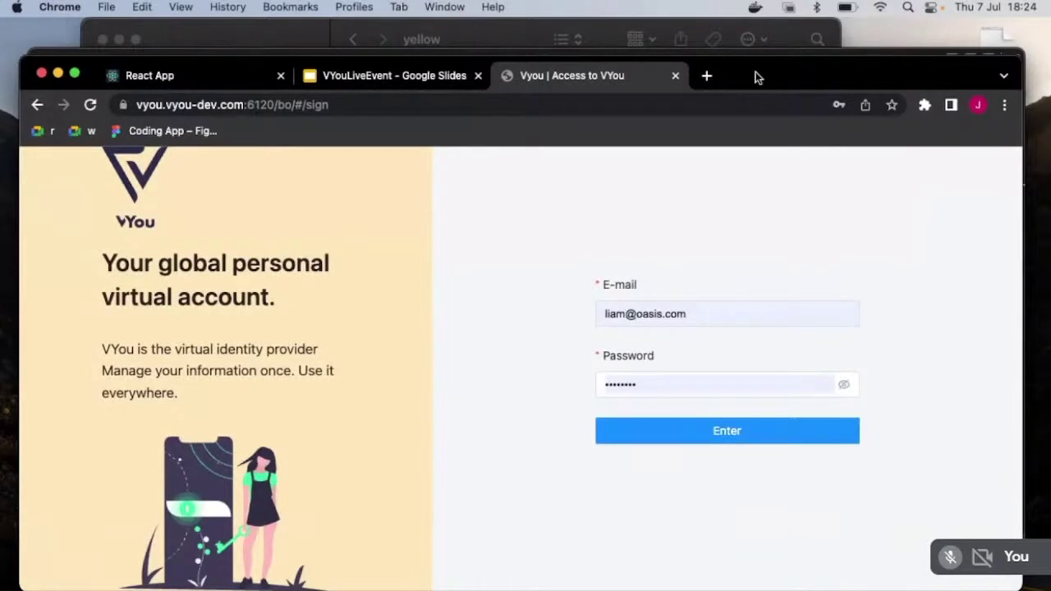
left_click_drag(756, 75, 755, 38)
left_click_drag(553, 554, 550, 590)
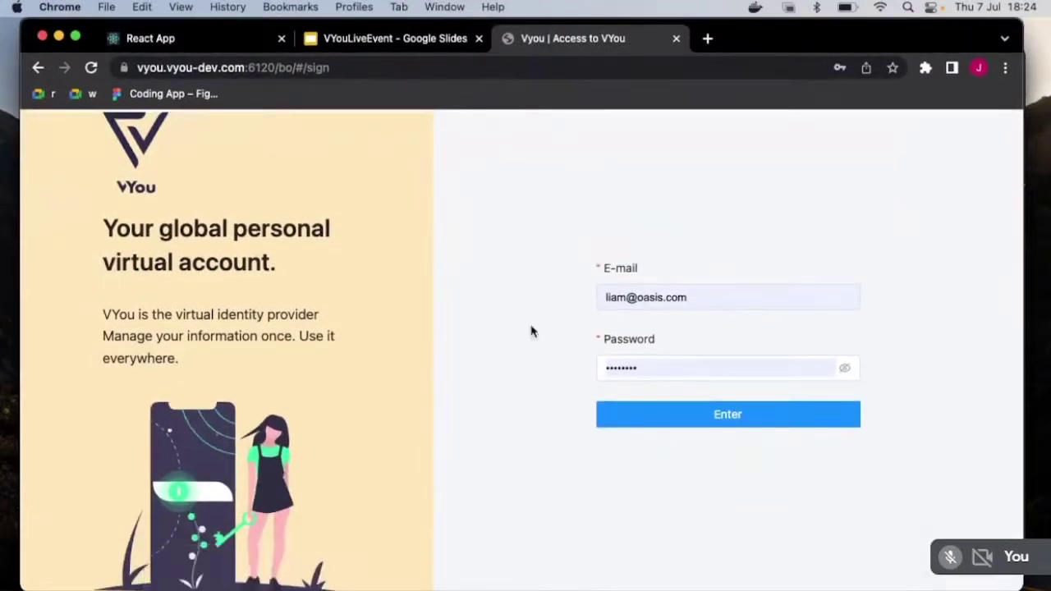
Step: Log in with the admin credentials after checking the password in plain text
left_click(650, 359)
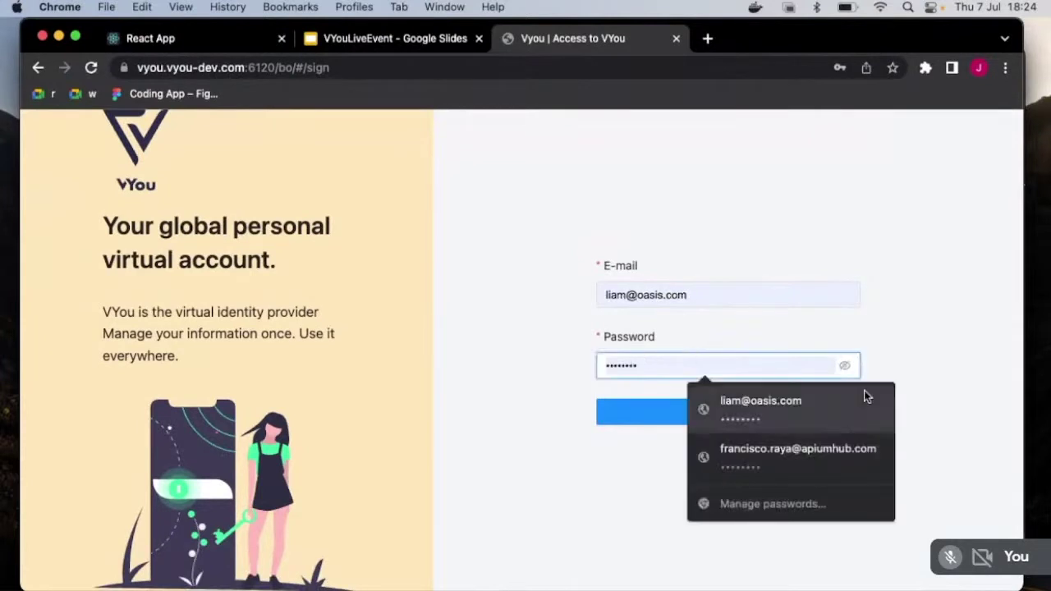
left_click(845, 366)
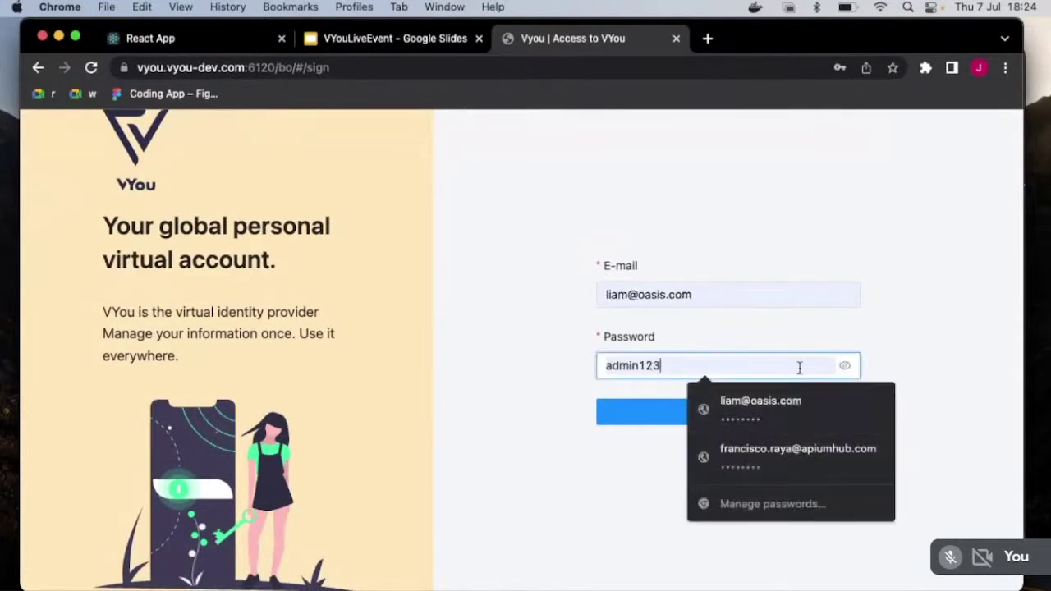
left_click(844, 368)
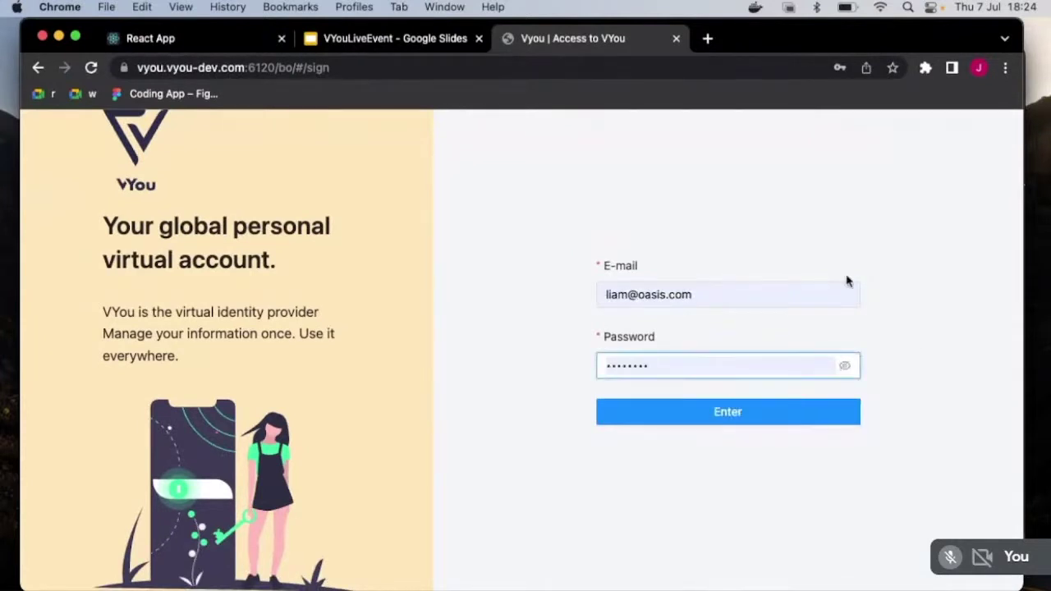
mouse_move(551, 579)
left_click(668, 425)
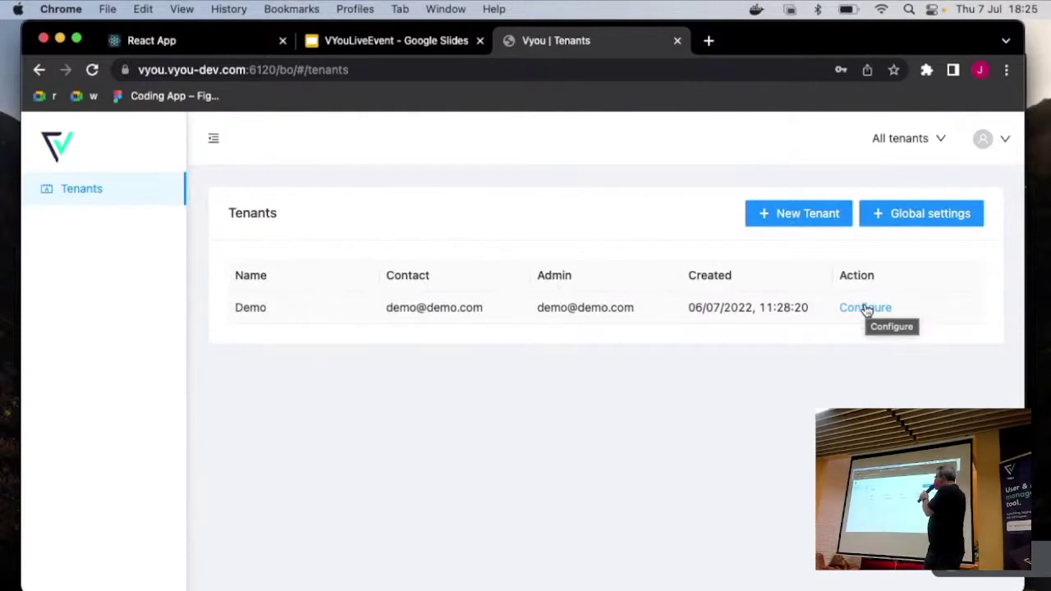
Step: Configure the Demo tenant from the Tenants list to reach its dashboard
left_click(866, 309)
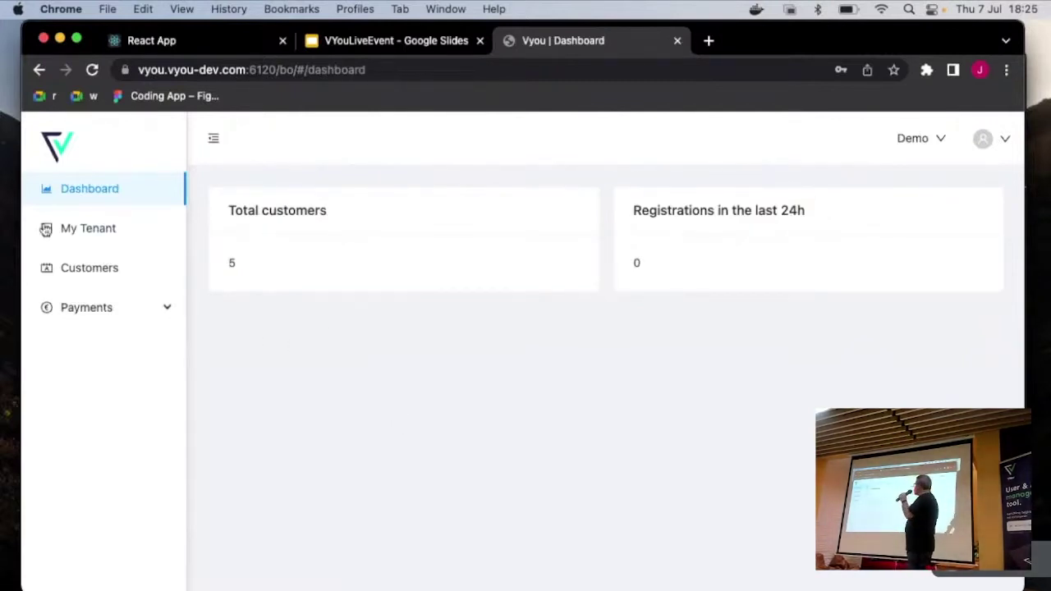
Step: Go to My Tenant, then the Session and Sendgrid tabs to view the URL and templates
left_click(86, 229)
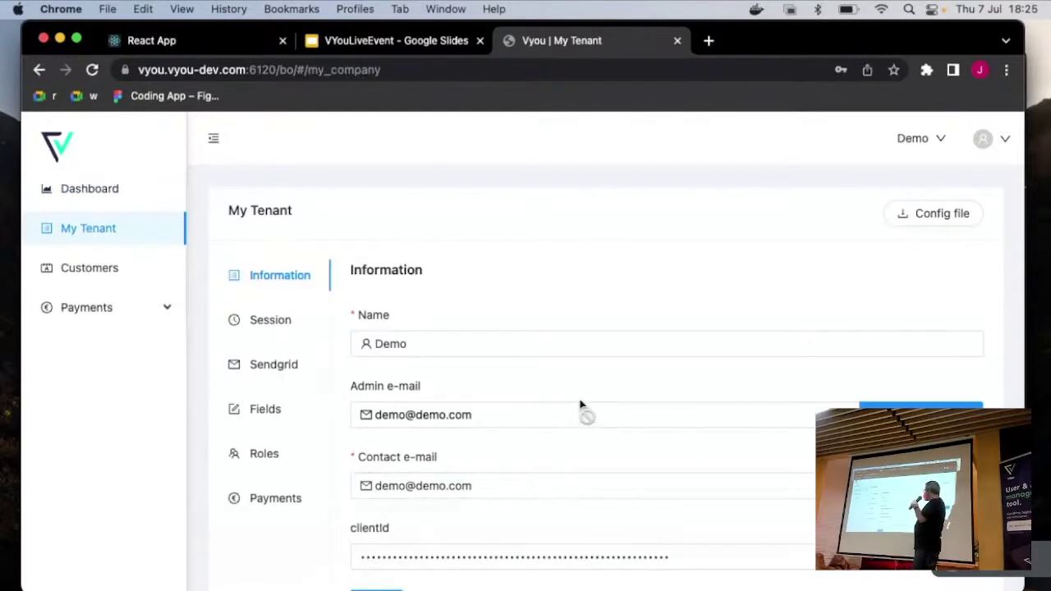
scroll(579, 413, "down", 1)
left_click(284, 307)
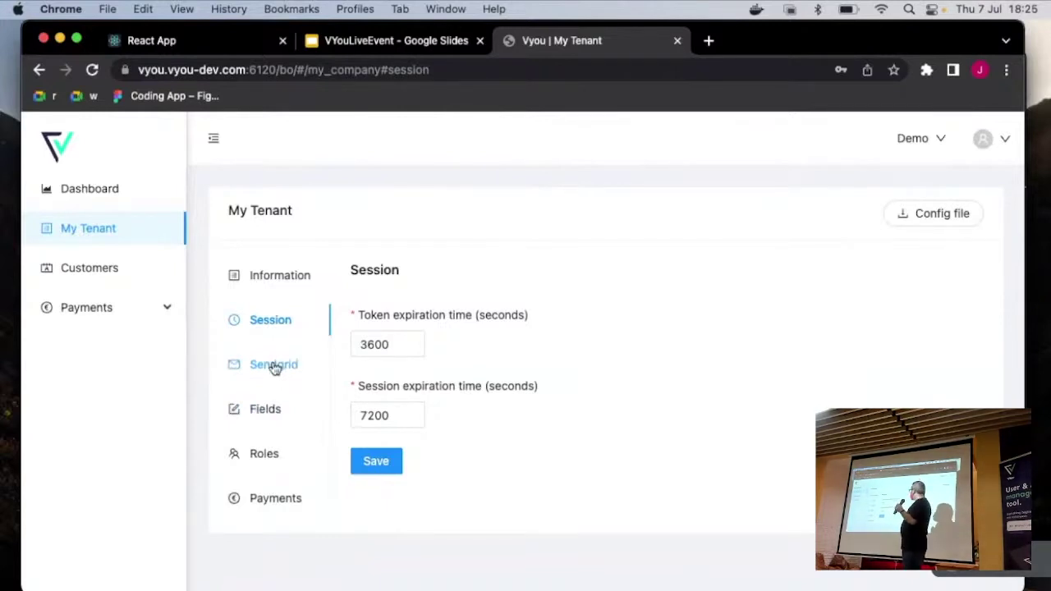
left_click(275, 368)
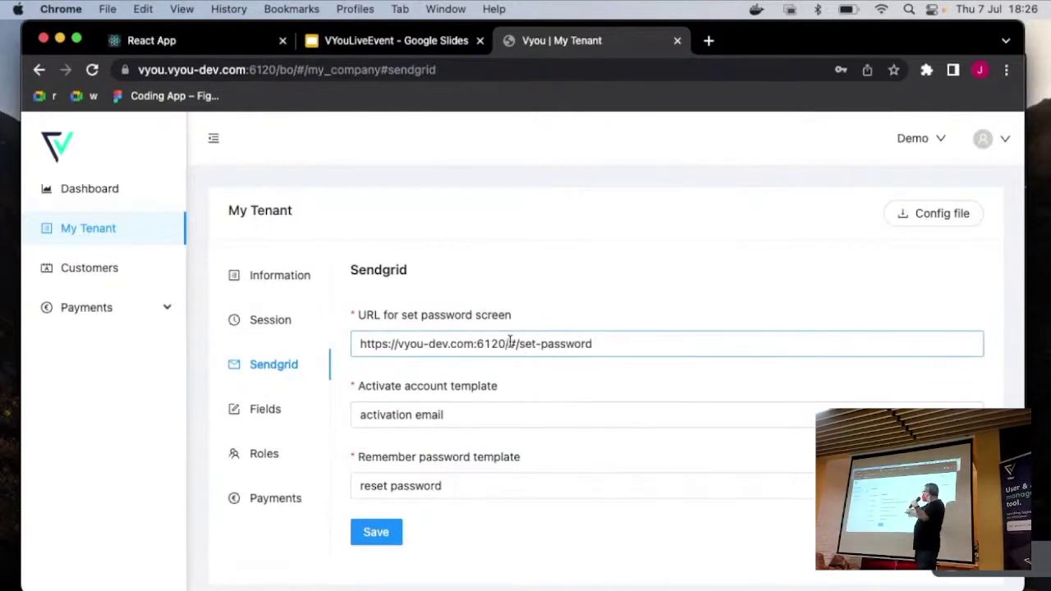
Step: Pick 'activation email' and 'reset password' templates, trim '#/set-password' from the URL, and save
left_click(472, 417)
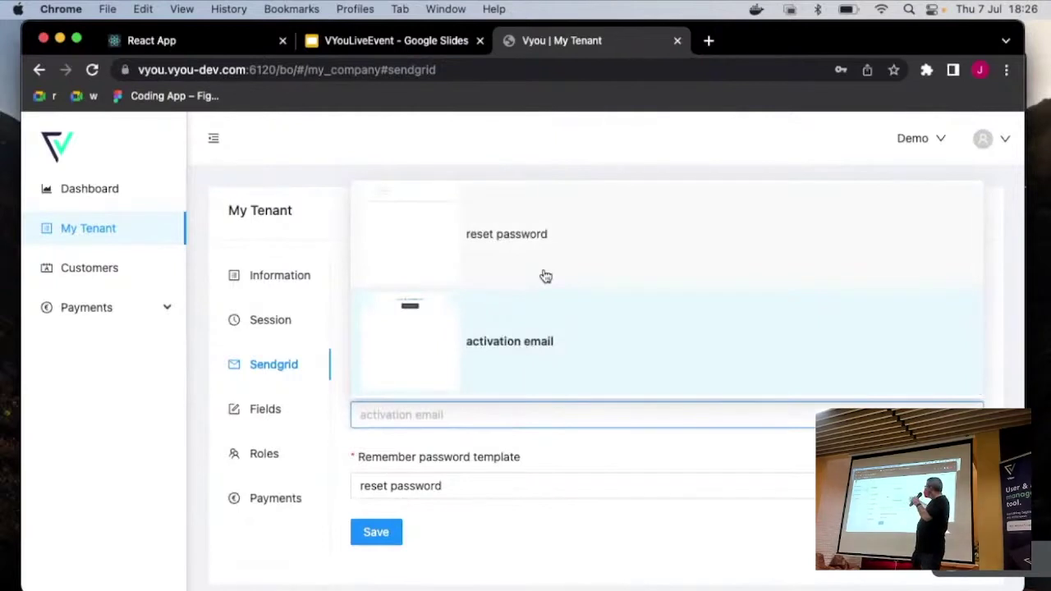
scroll(545, 276, "down", 1)
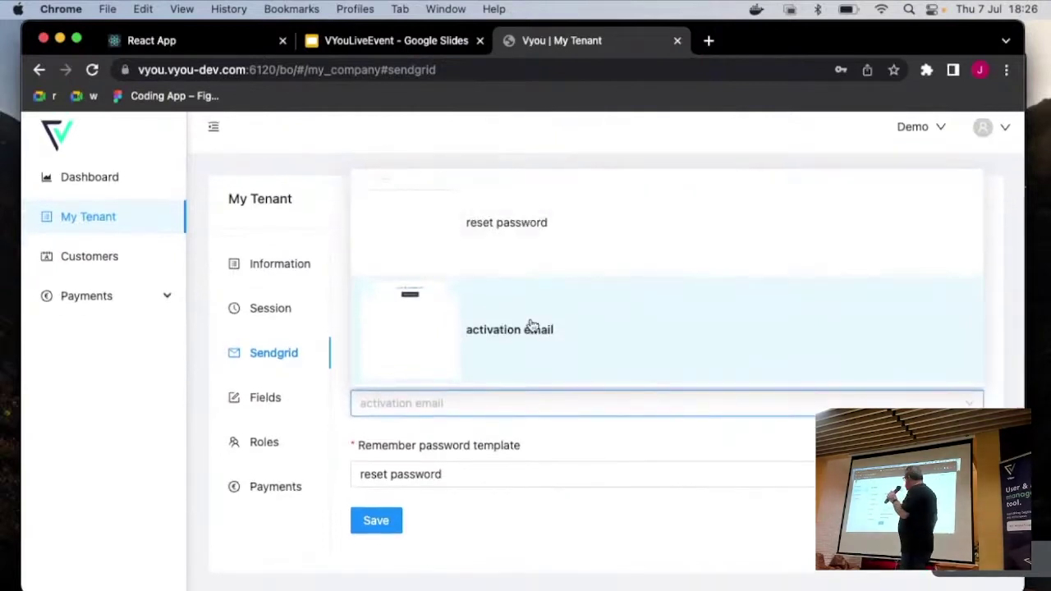
left_click(531, 325)
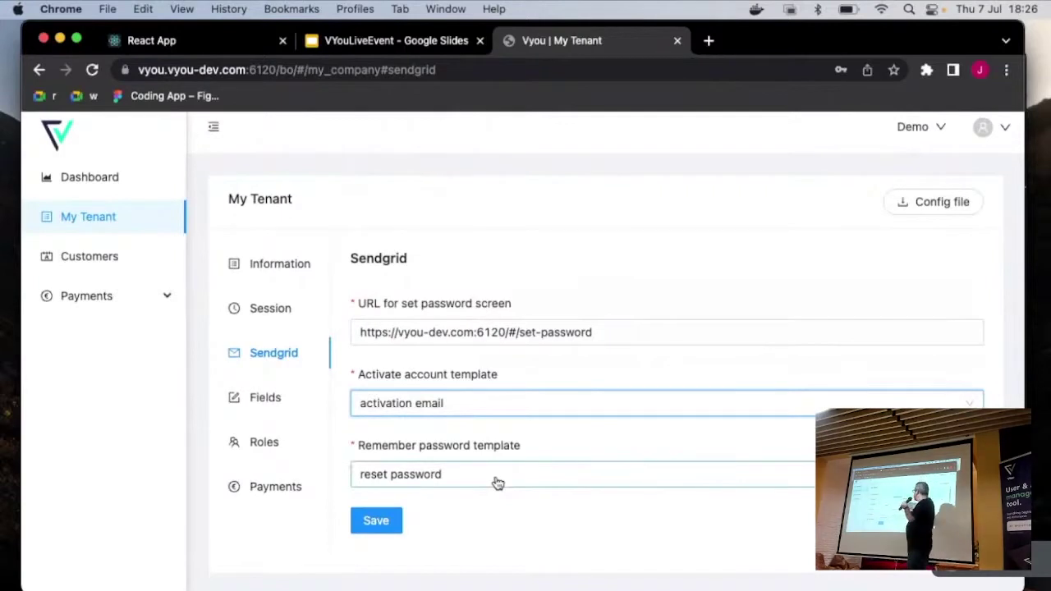
left_click(496, 483)
left_click(531, 306)
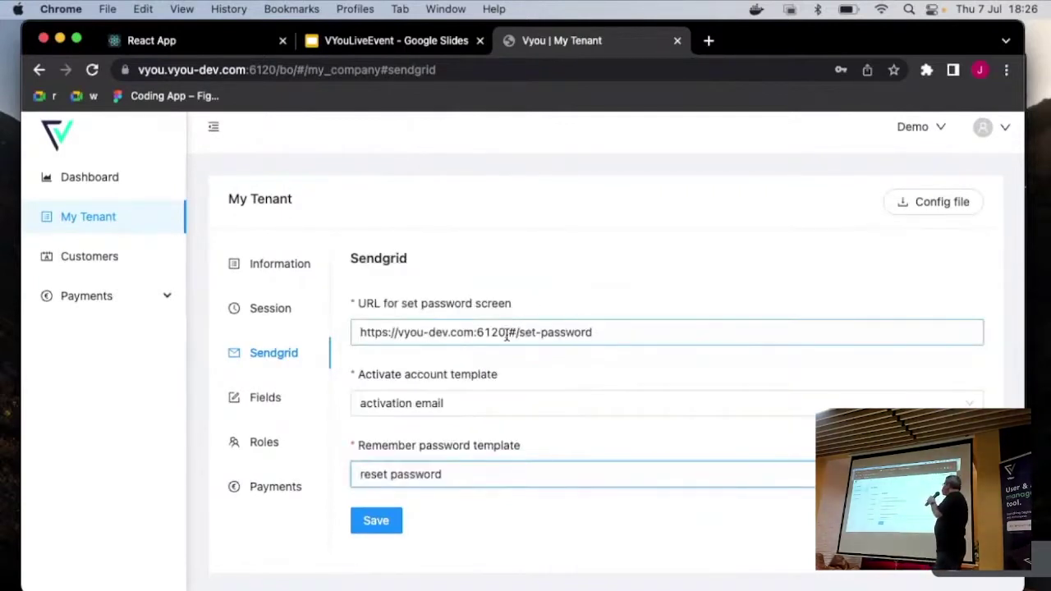
left_click_drag(510, 334, 779, 331)
key("BackSpace")
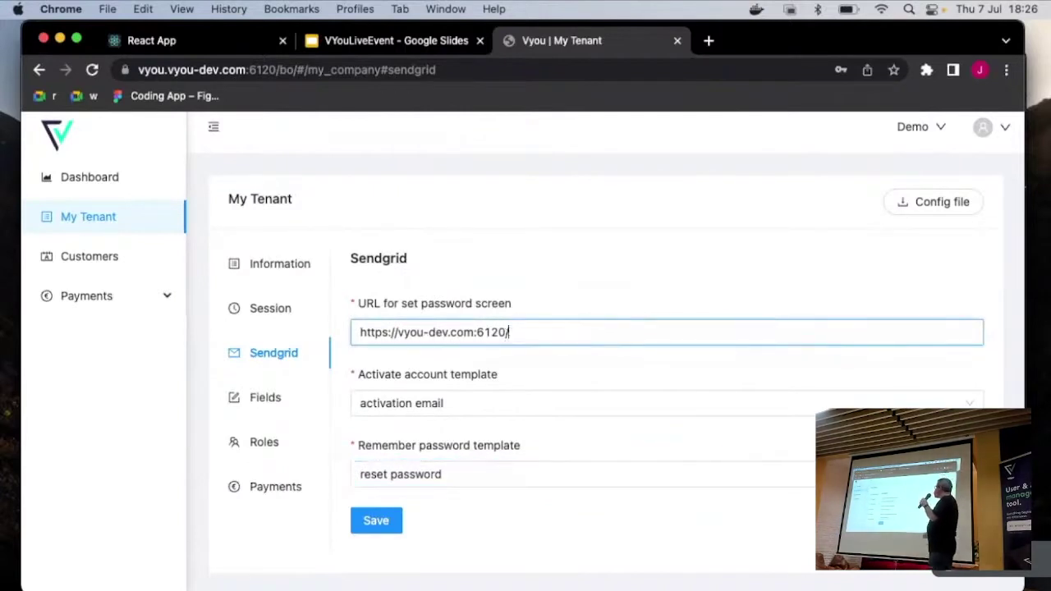
left_click(391, 520)
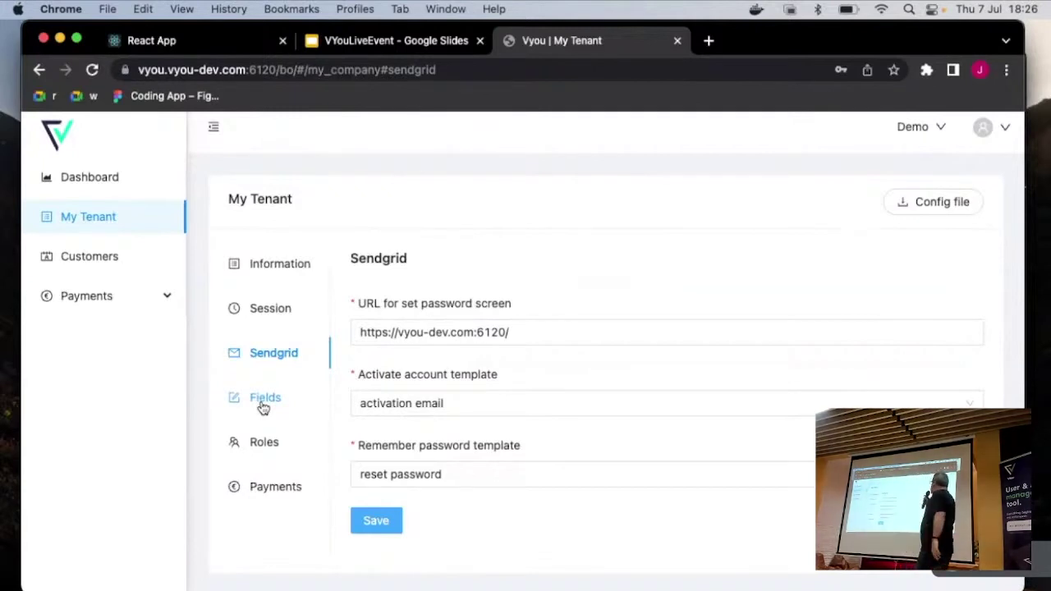
Step: Open the Fields tab listing name through country and start a + New field form
left_click(262, 405)
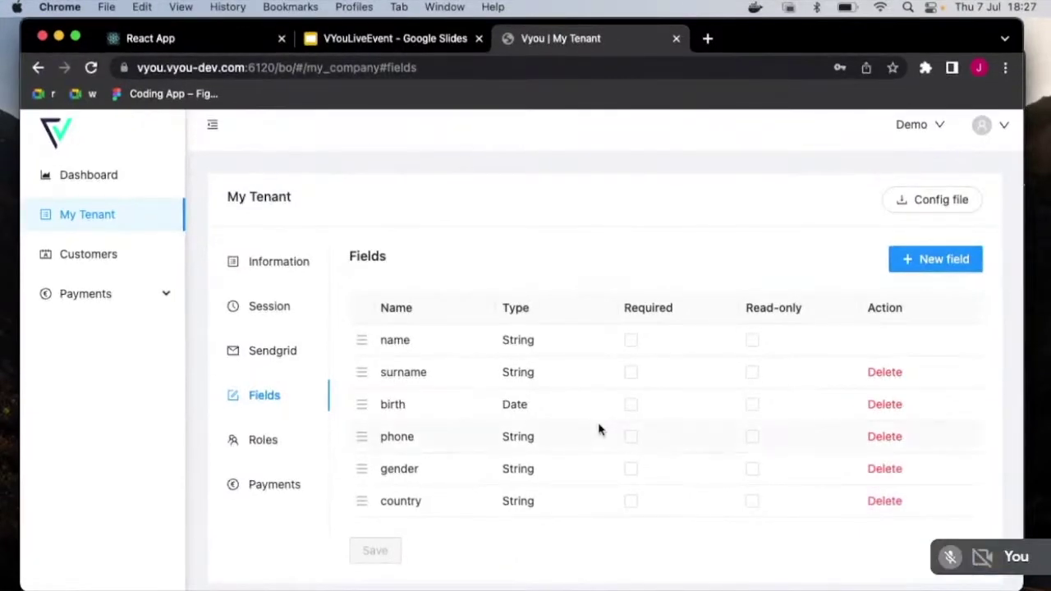
left_click(955, 261)
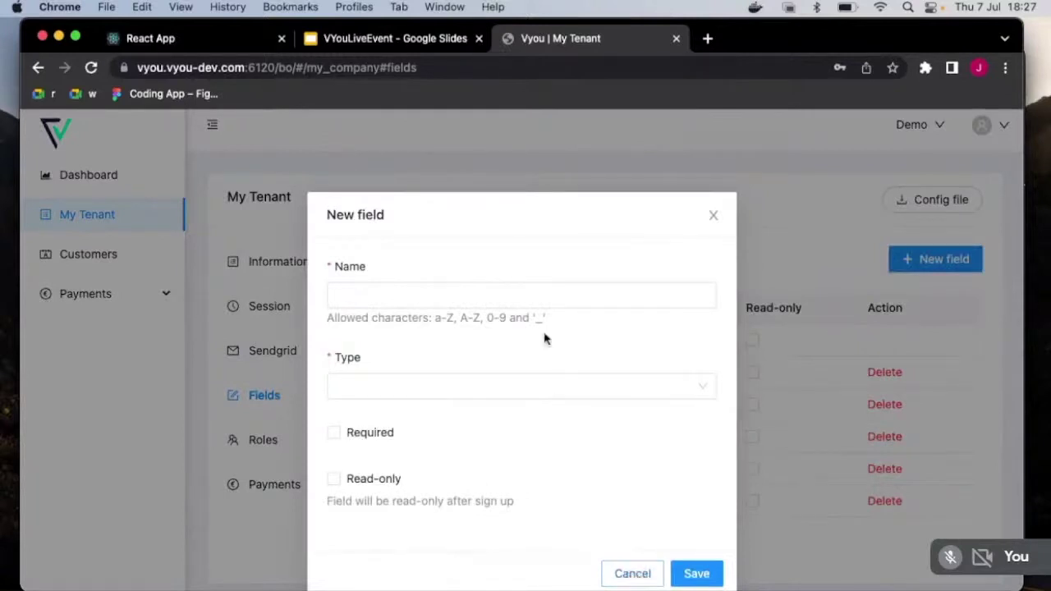
Step: Create a Numerical field 'demo', drag it between gender and country, and save the order
left_click(498, 297)
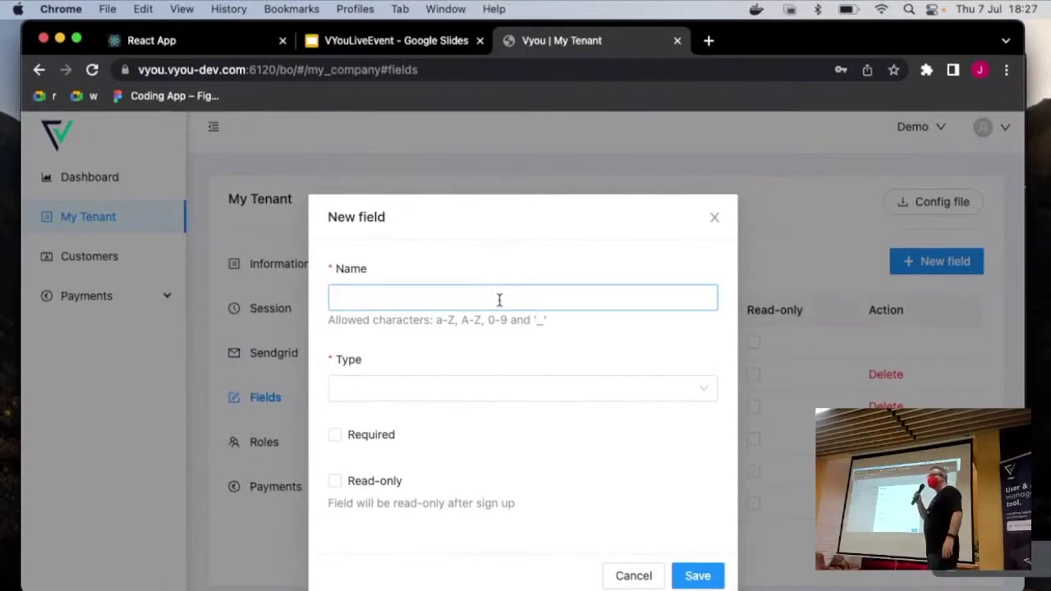
type("demo")
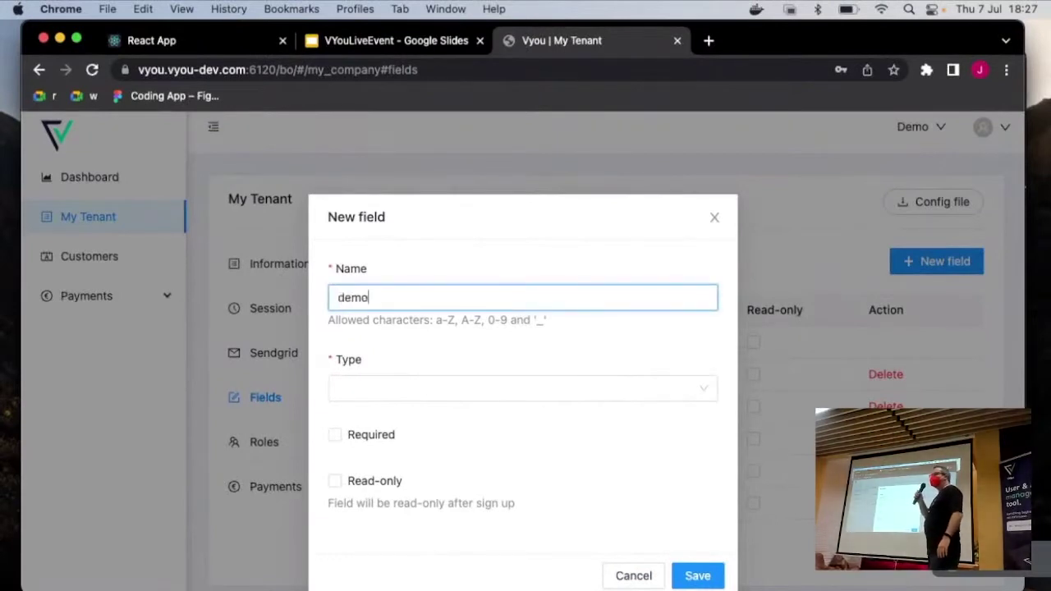
left_click(465, 390)
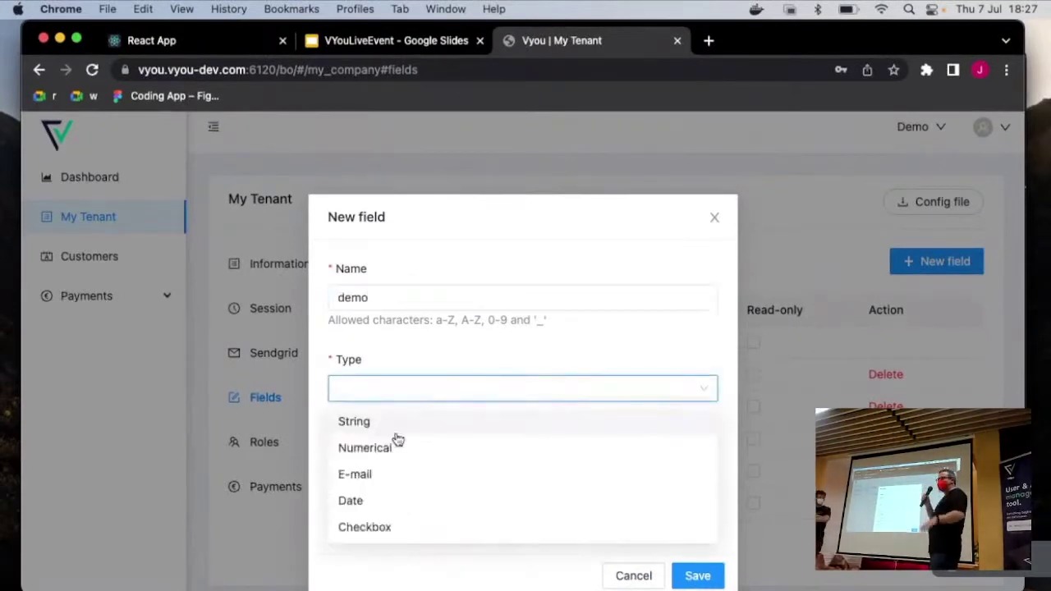
left_click(382, 448)
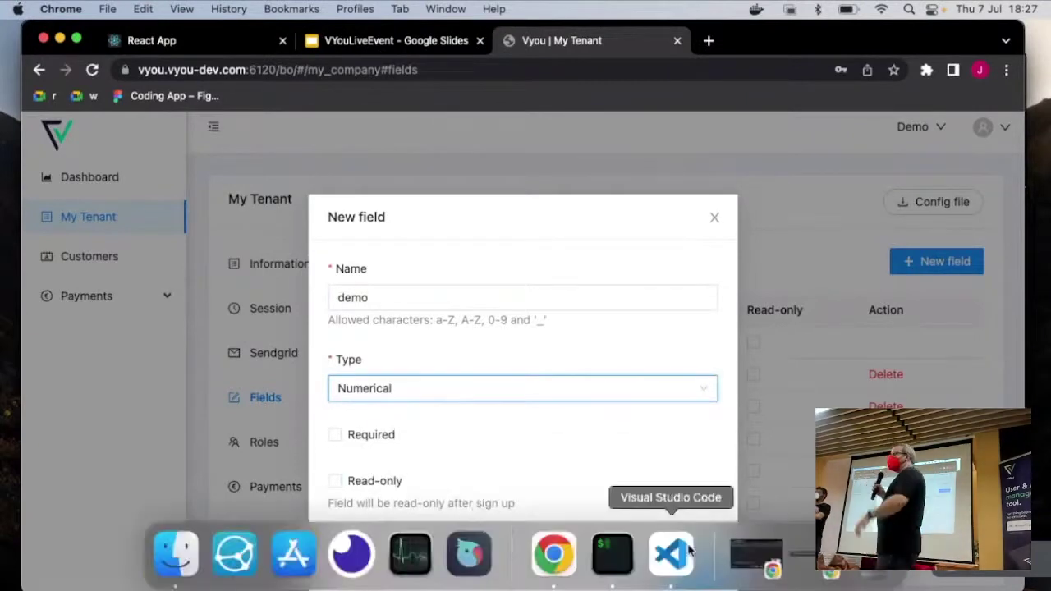
left_click(692, 575)
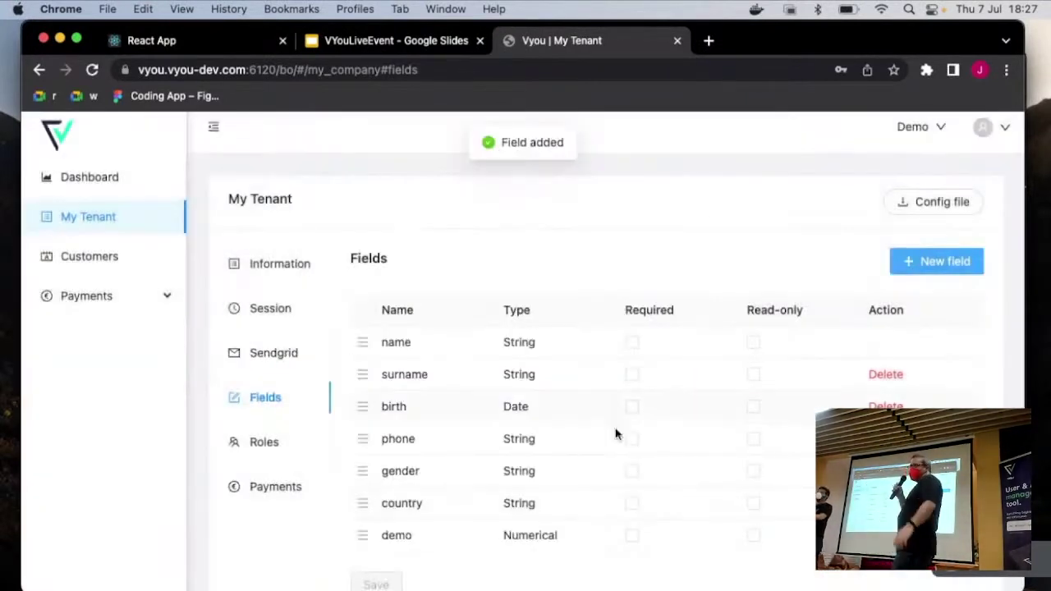
left_click_drag(362, 535, 359, 502)
left_click(376, 584)
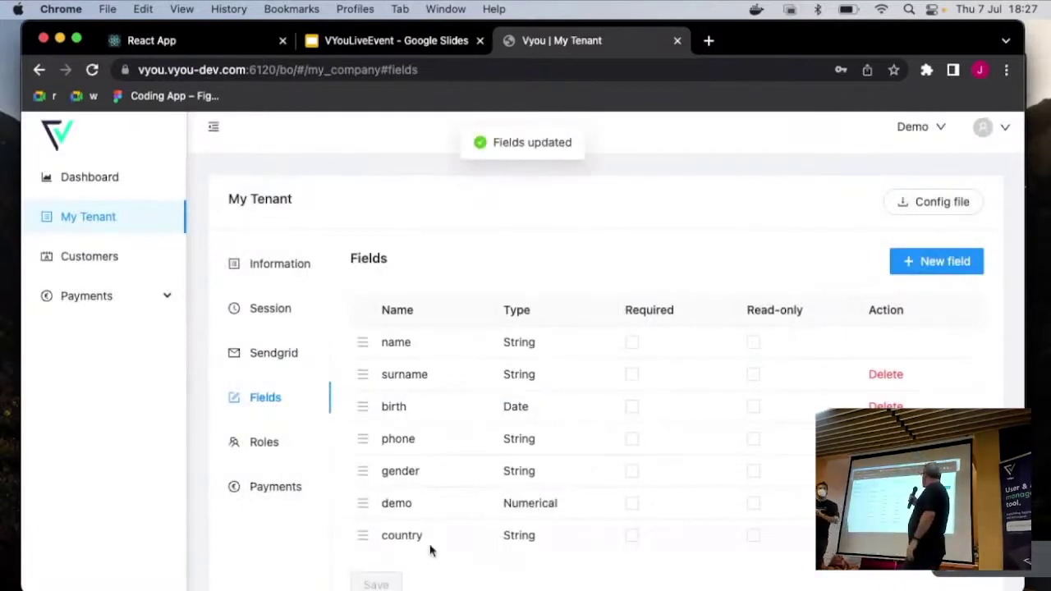
scroll(431, 550, "down", 1)
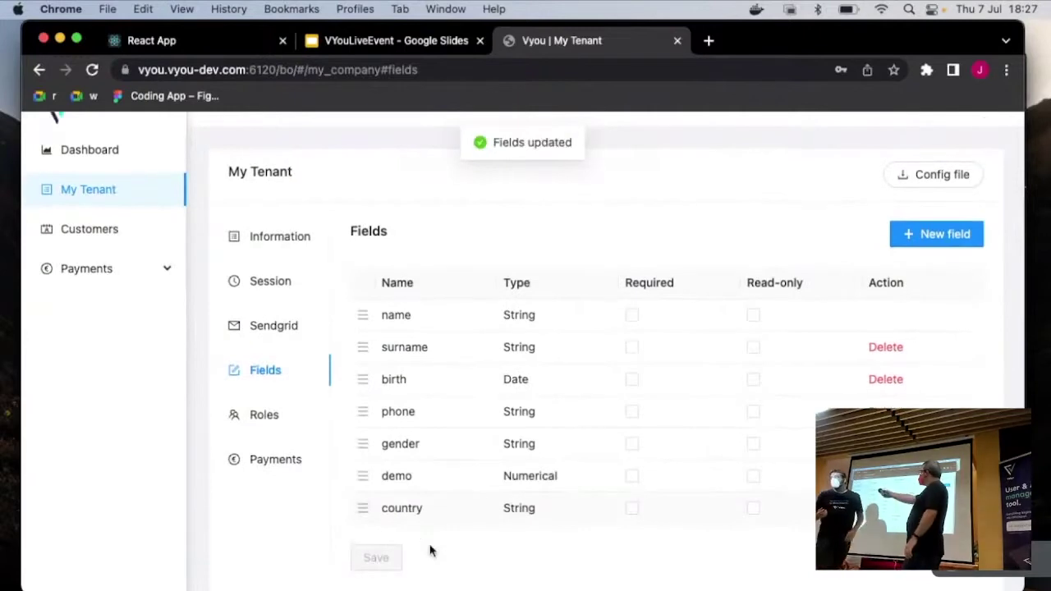
scroll(430, 550, "down", 1)
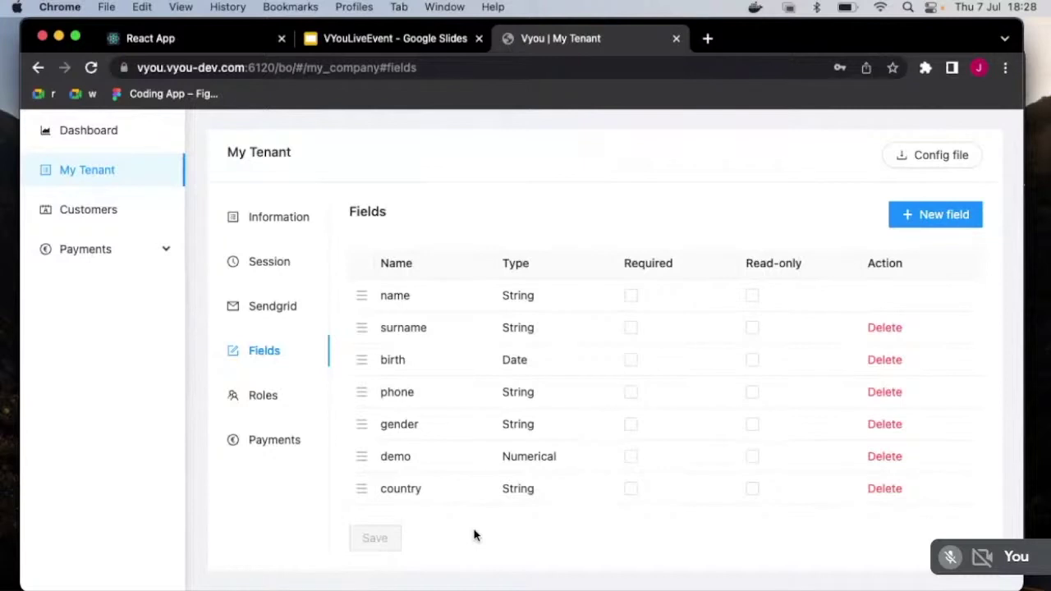
Step: Open the Roles tab showing the tenant's single CUSTOMER role
left_click(248, 397)
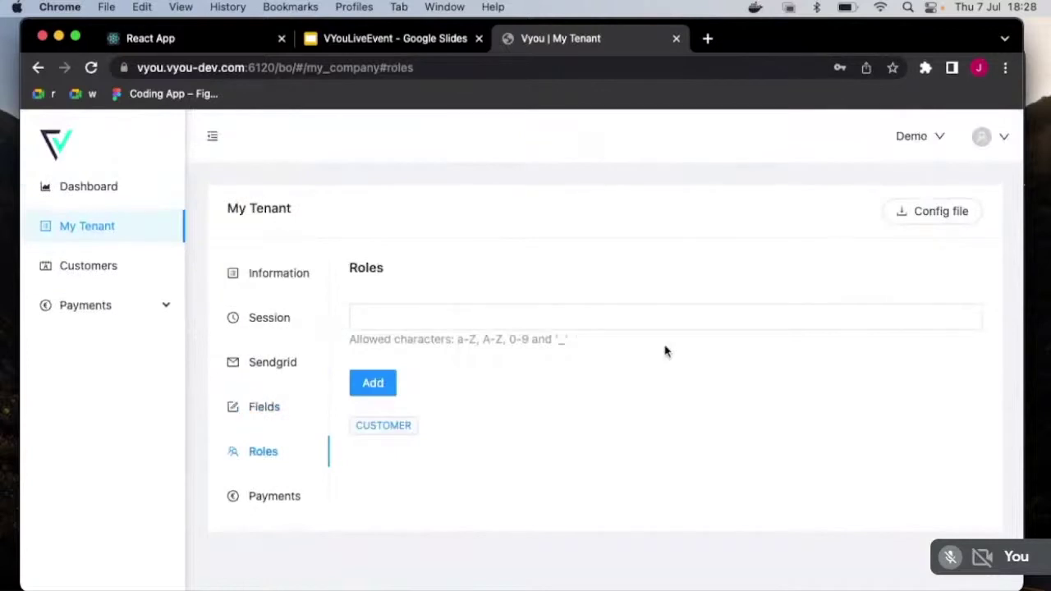
mouse_move(614, 575)
Step: Open the Payments tab with its empty publishable key, key and hook fields
left_click(282, 497)
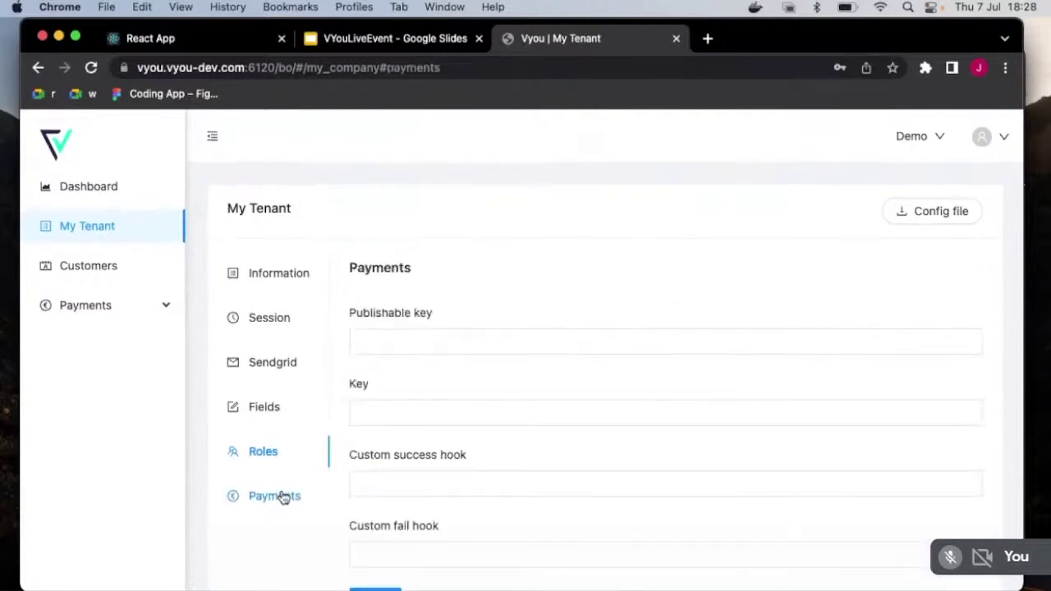
scroll(393, 441, "down", 2)
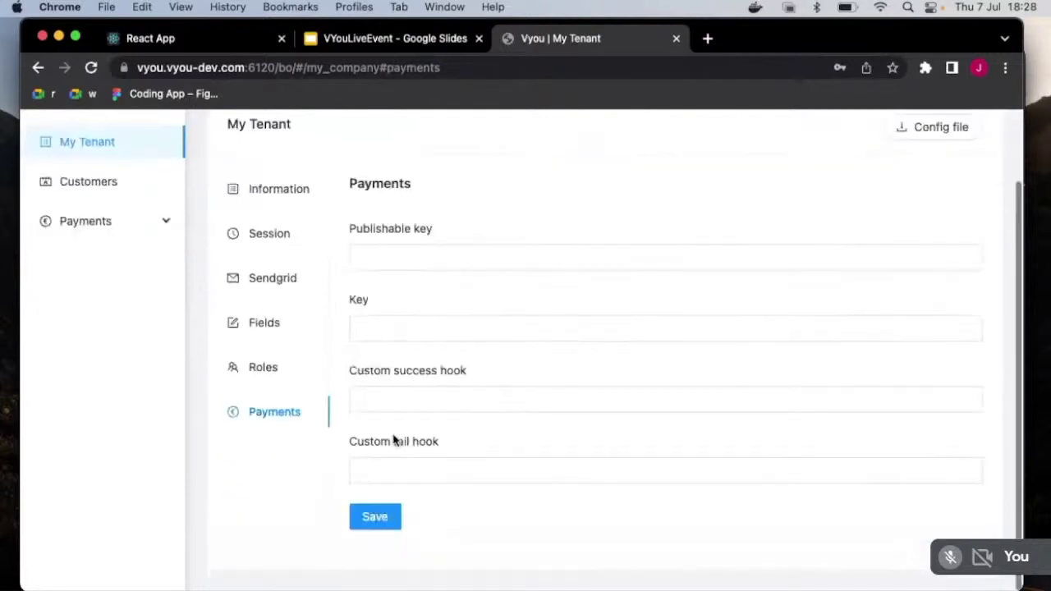
left_click(394, 441)
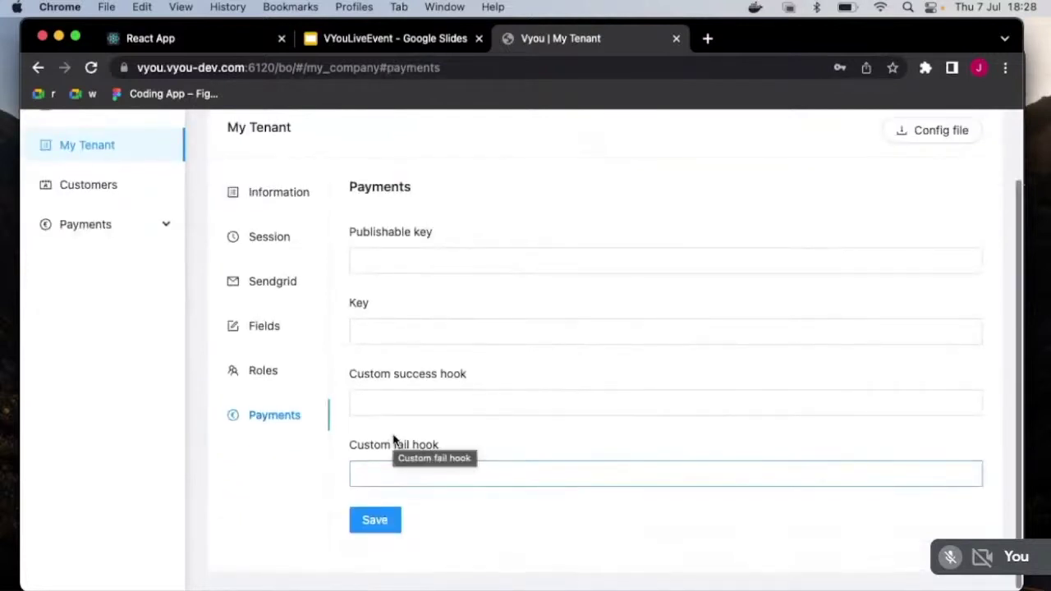
scroll(393, 440, "up", 2)
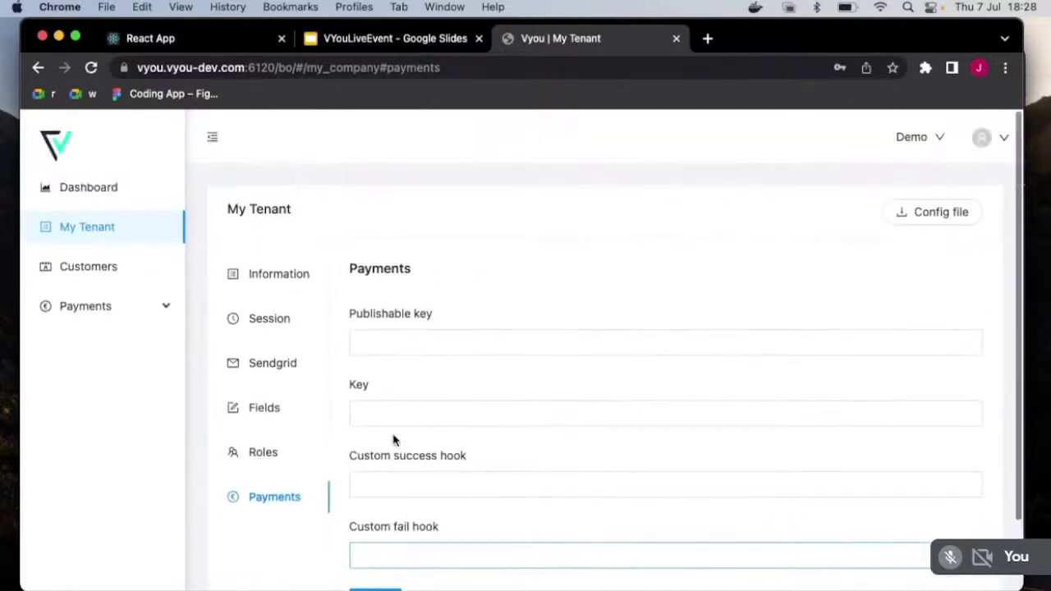
left_click(393, 440)
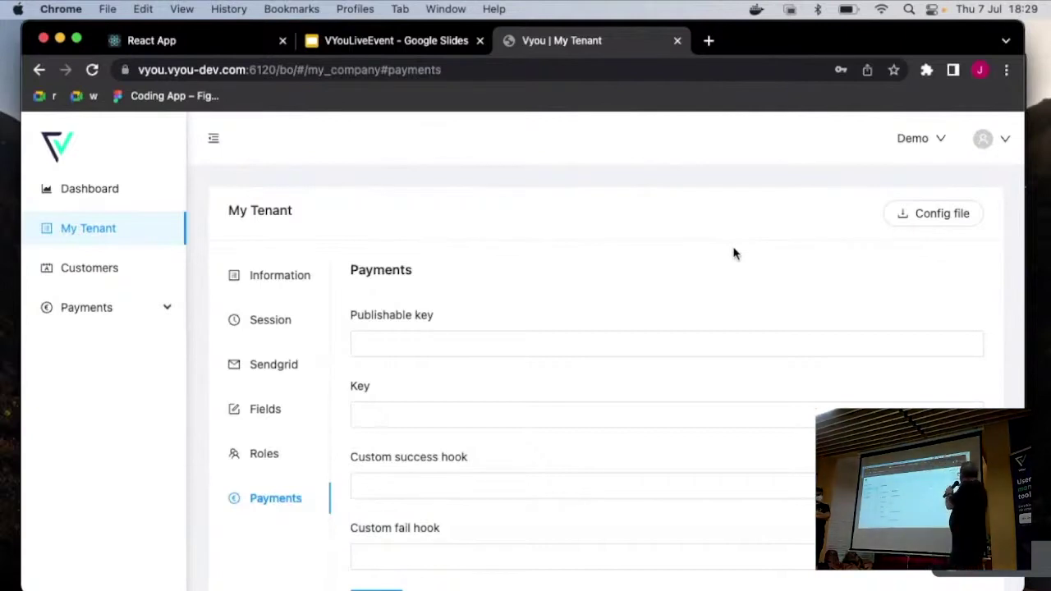
Step: Confirm vyou.config.json already sits in Finder's Downloads folder, then return to Chrome
key("super+Tab")
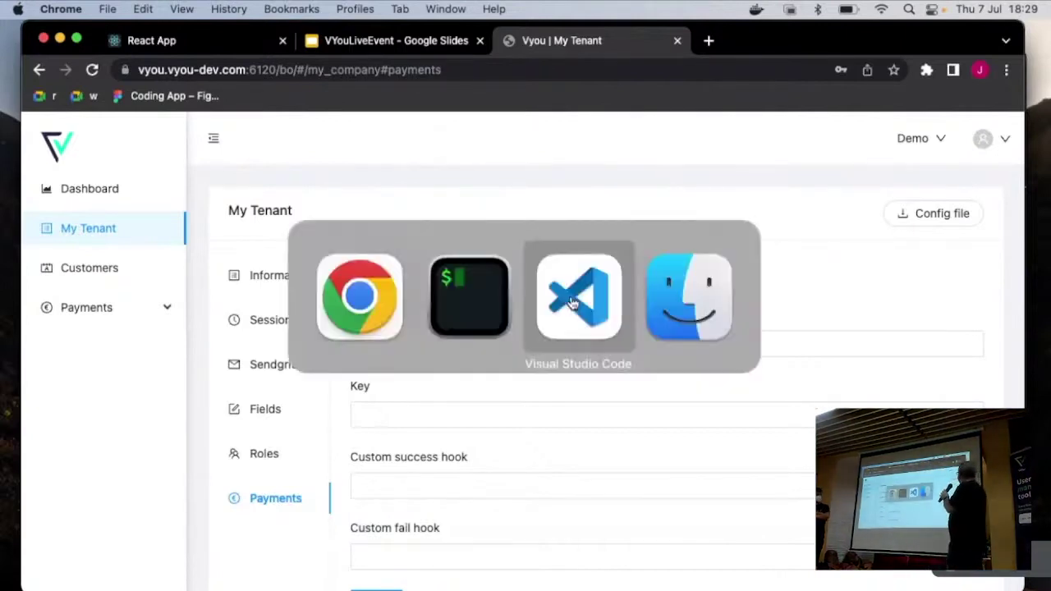
left_click(689, 297)
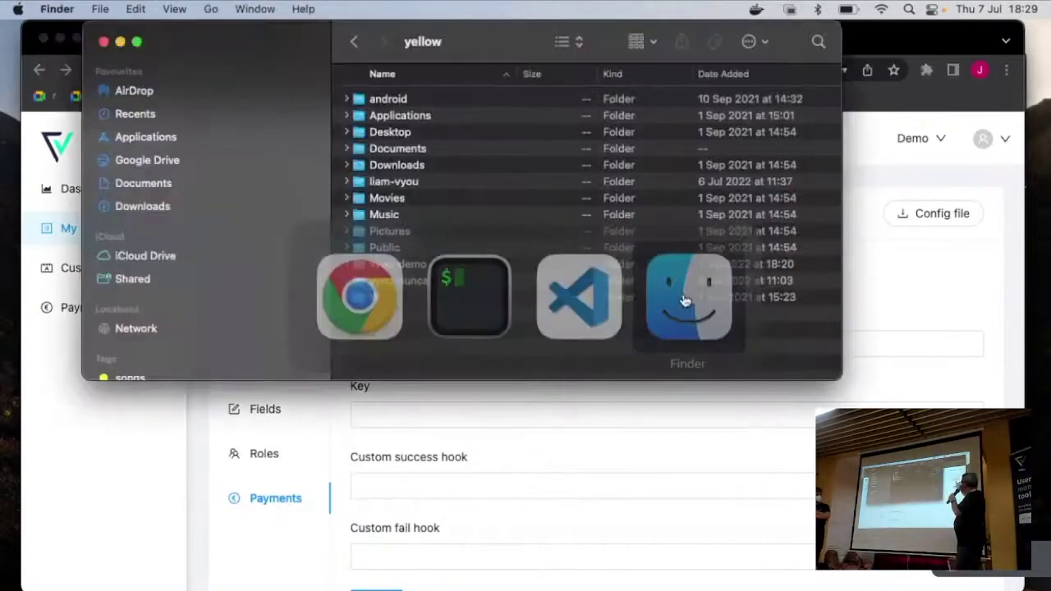
key("super+alt+l")
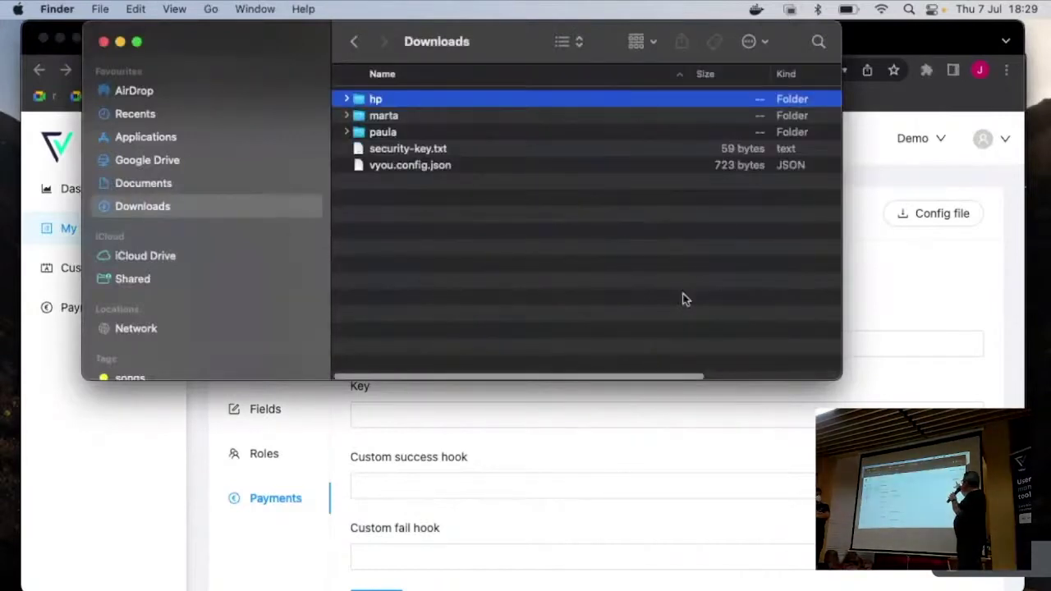
key("v")
key("super+Tab")
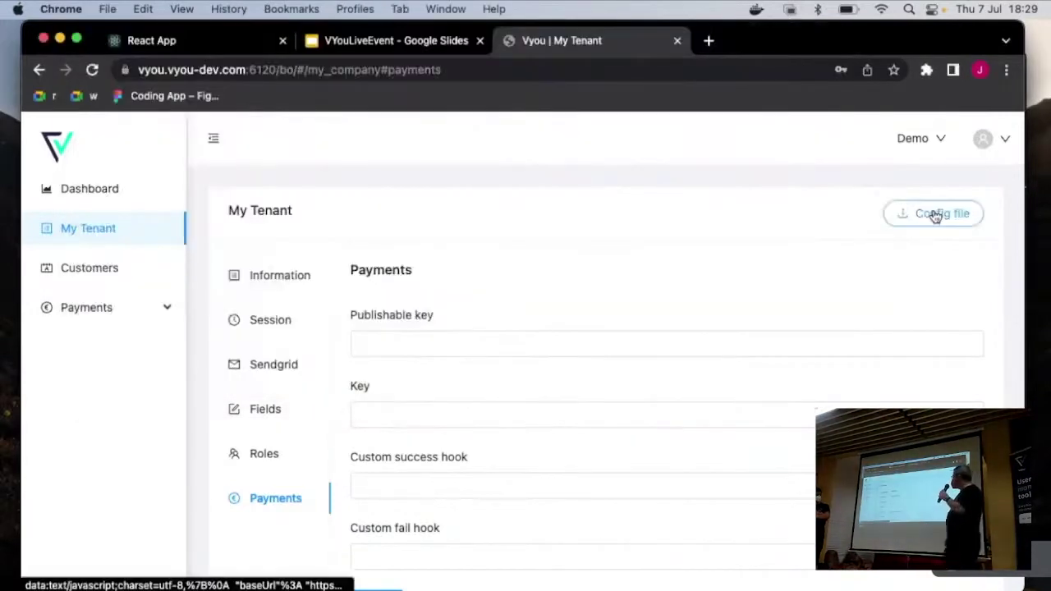
Step: Download vyou.config.json via the Config file button at the top of My Tenant
left_click(936, 215)
left_click(468, 491)
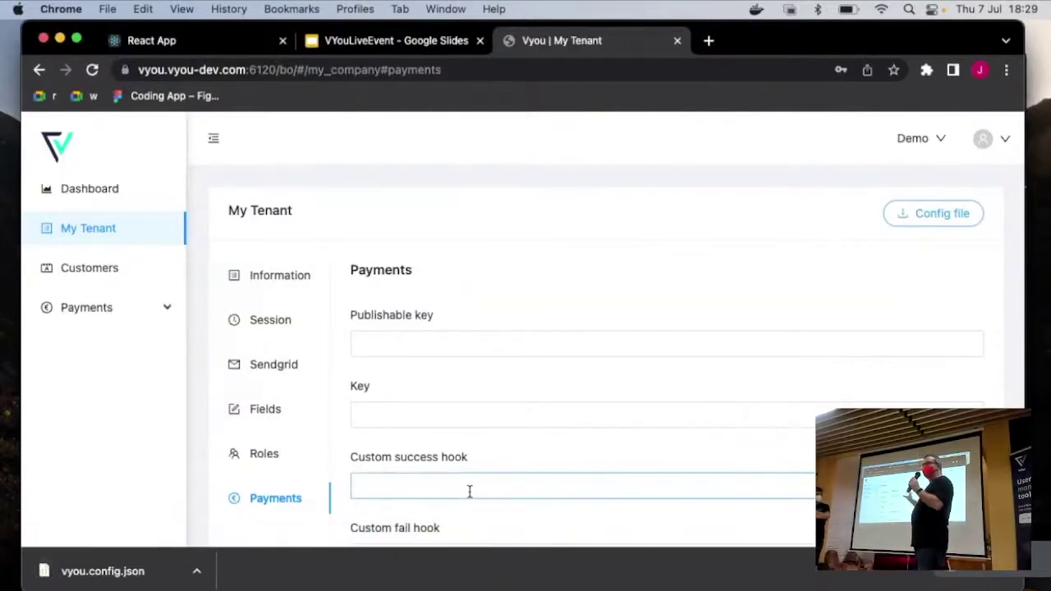
mouse_move(397, 540)
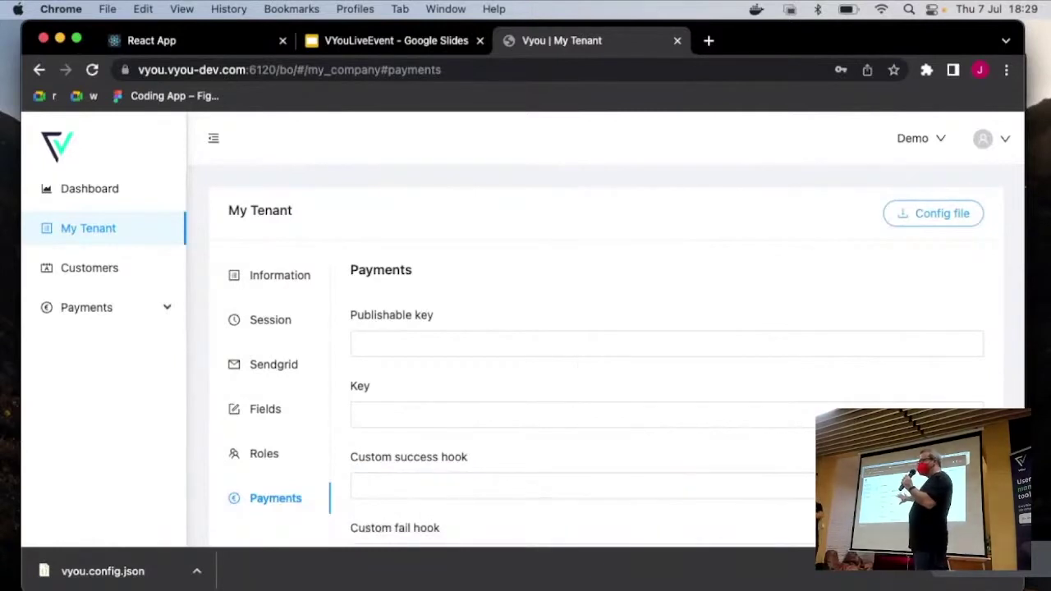
left_click(803, 419)
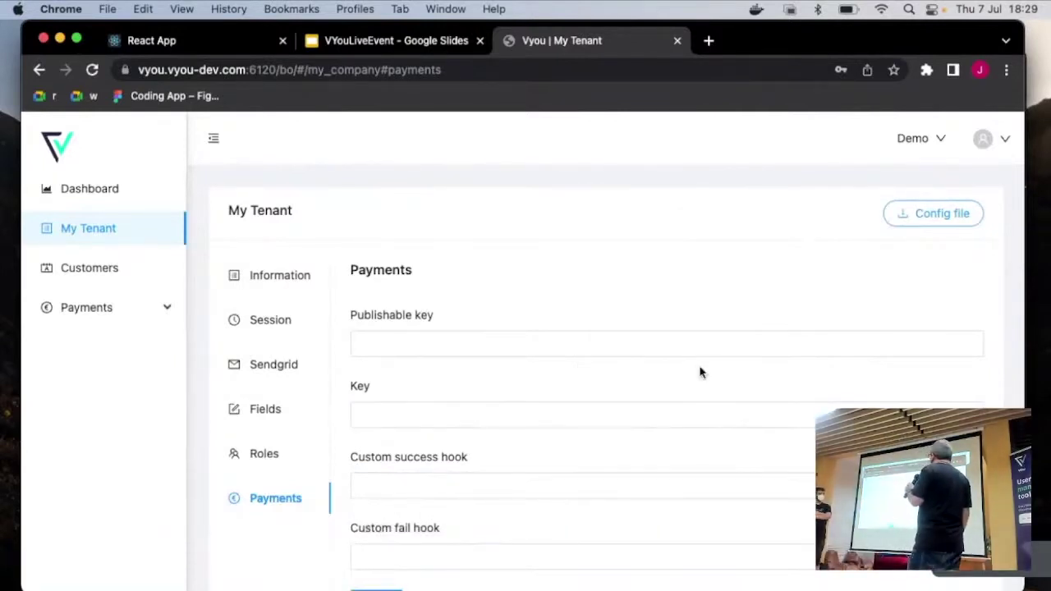
scroll(699, 372, "down", 1)
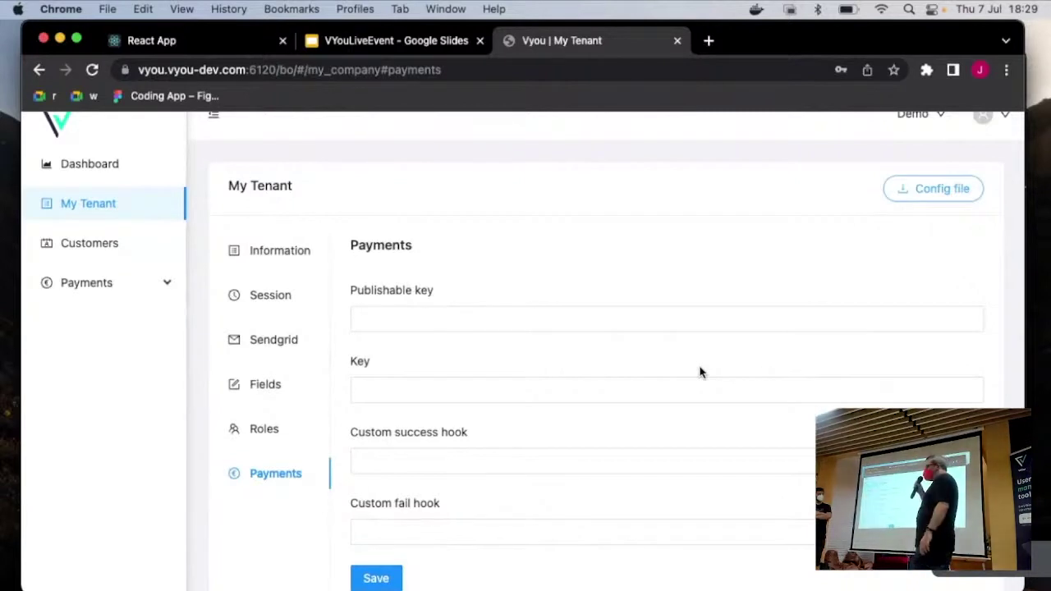
scroll(699, 372, "up", 1)
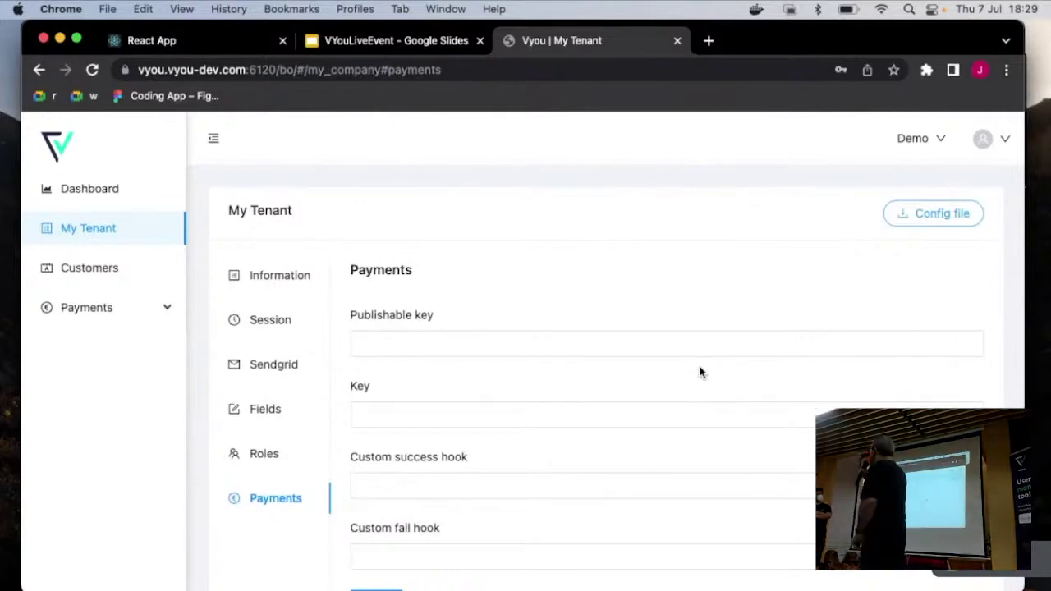
Step: In a new iTerm2 tab, cd into vyou-demo and run 'code .' to open it in VS Code
key("super+Tab")
key("super+Tab")
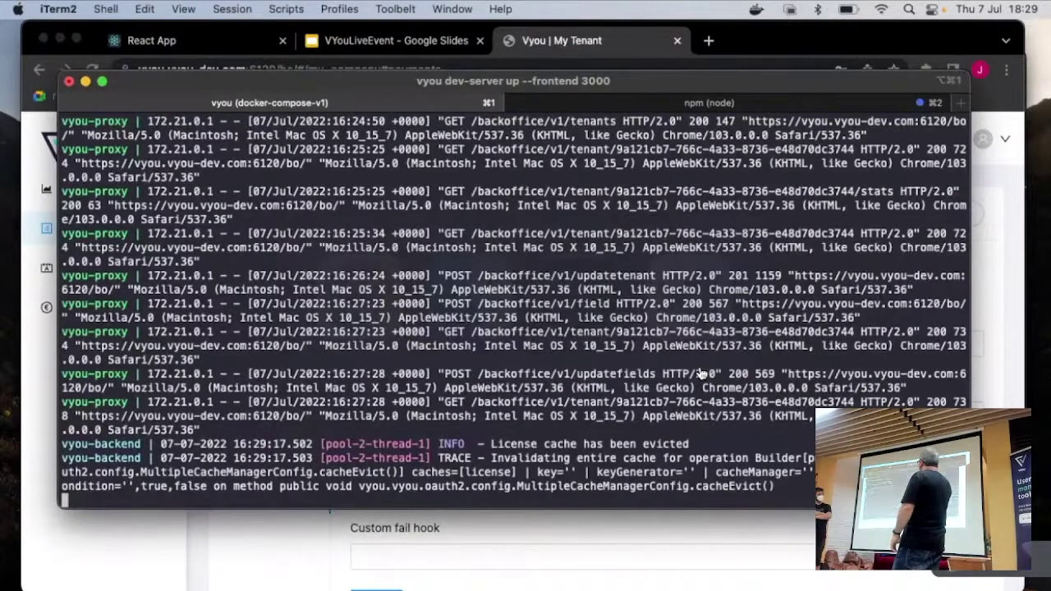
key("super+2")
key("super+t")
key("super+shift+Left")
key("super+shift+Left")
type("cd")
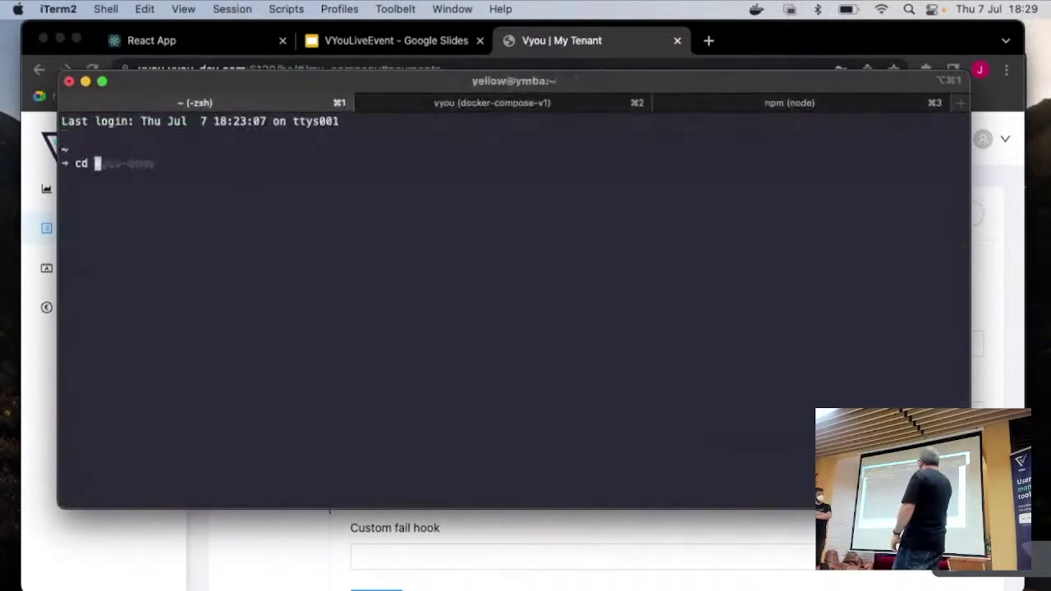
key("Right")
key("Return")
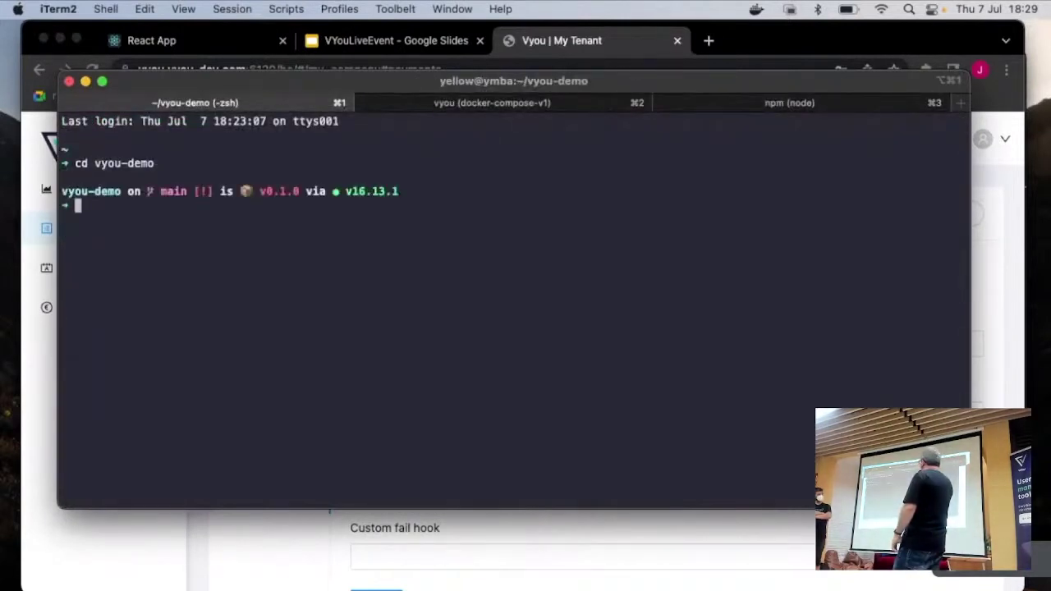
type("code .")
key("Return")
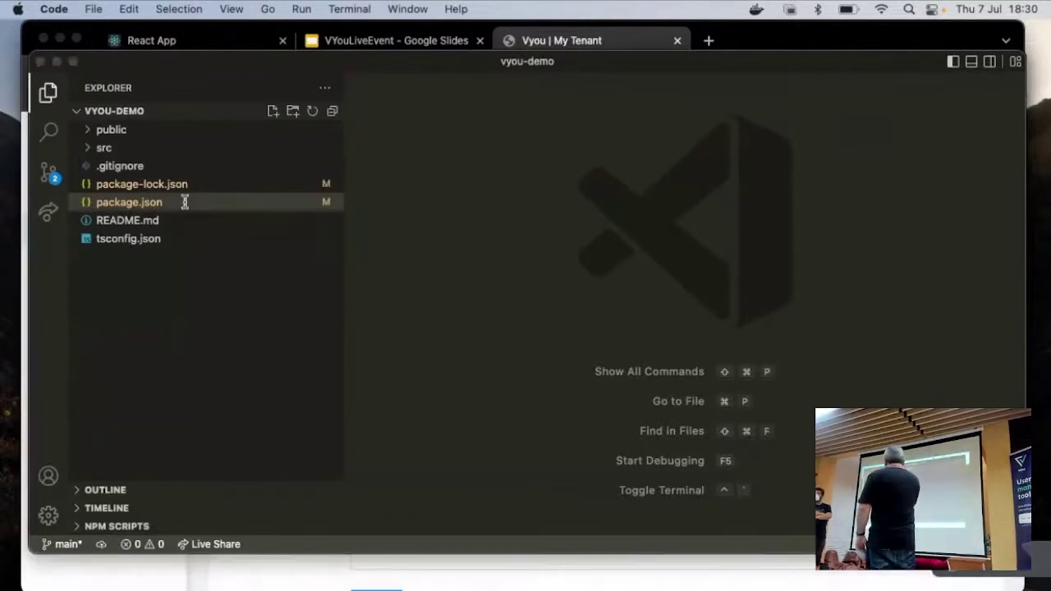
key("super+Tab")
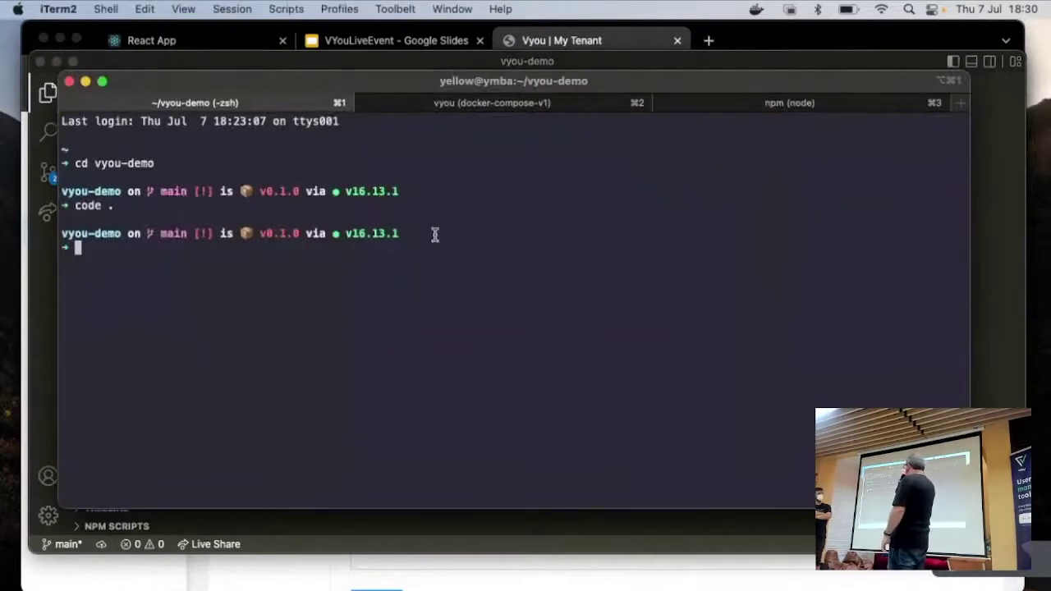
key("super+Tab")
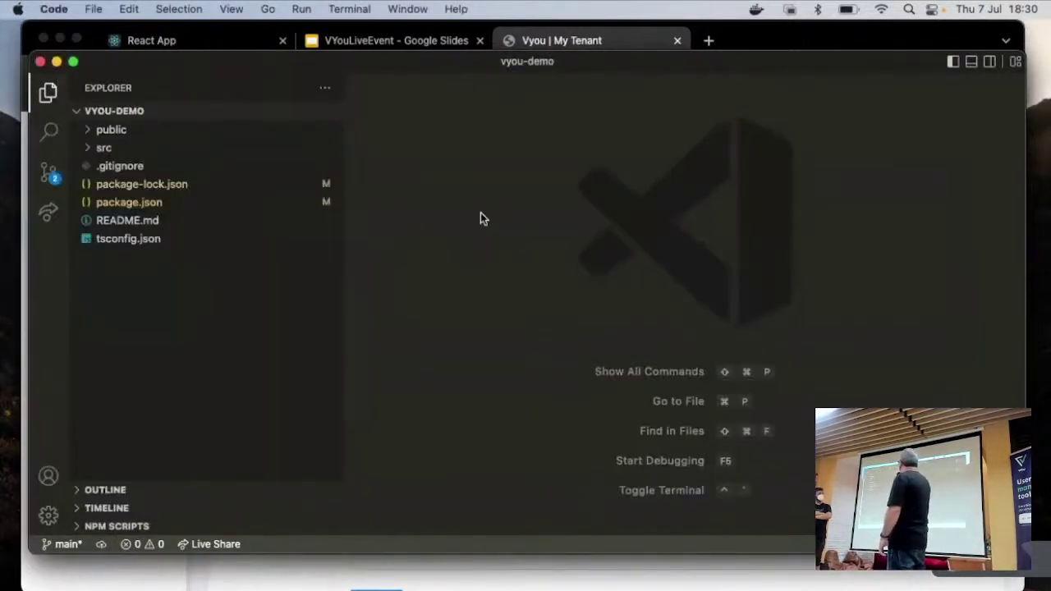
left_click(209, 204)
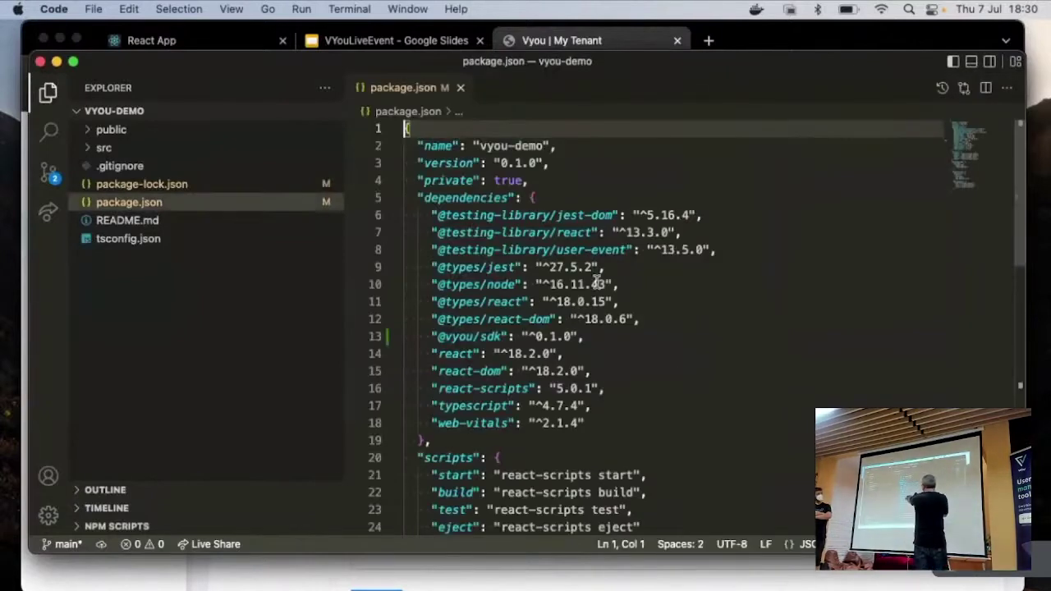
left_click(604, 335)
key("super+l")
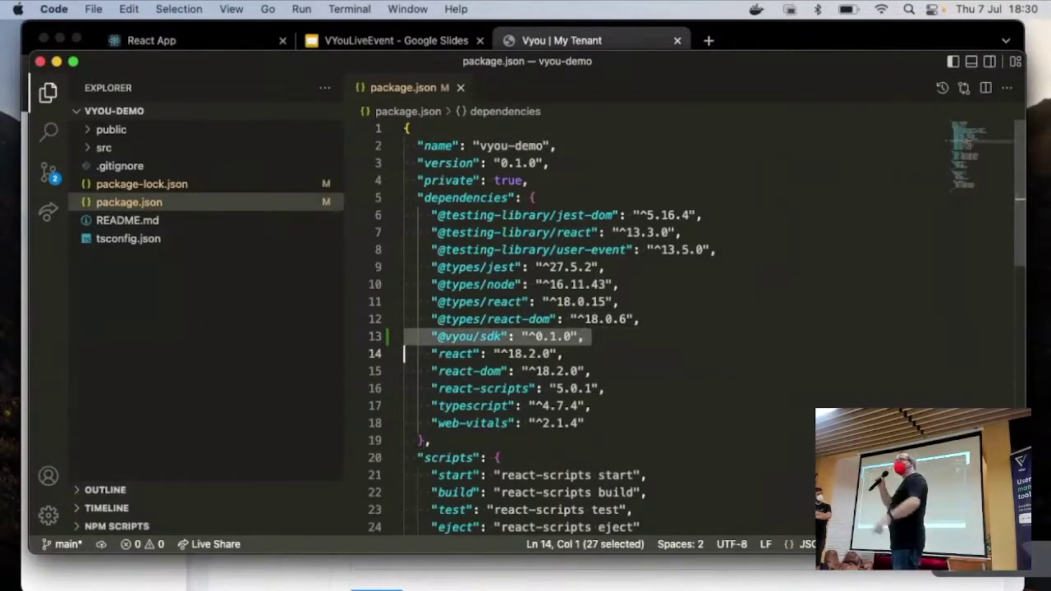
left_click(404, 319)
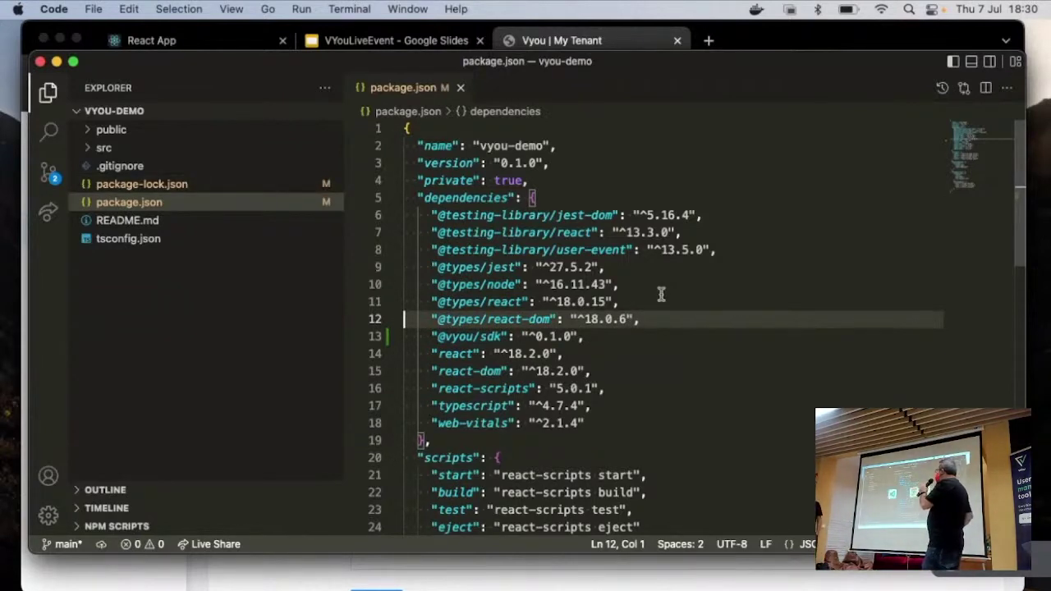
key("super+Tab")
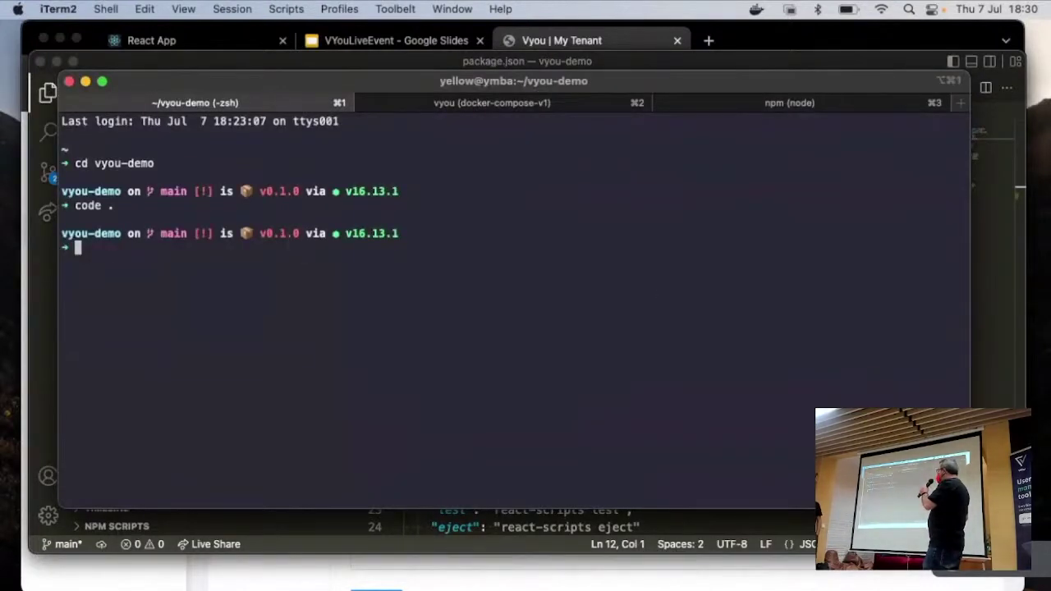
Step: Run cp ~/Downloads/vyou.config.json src, then switch back to VS Code
type("cp")
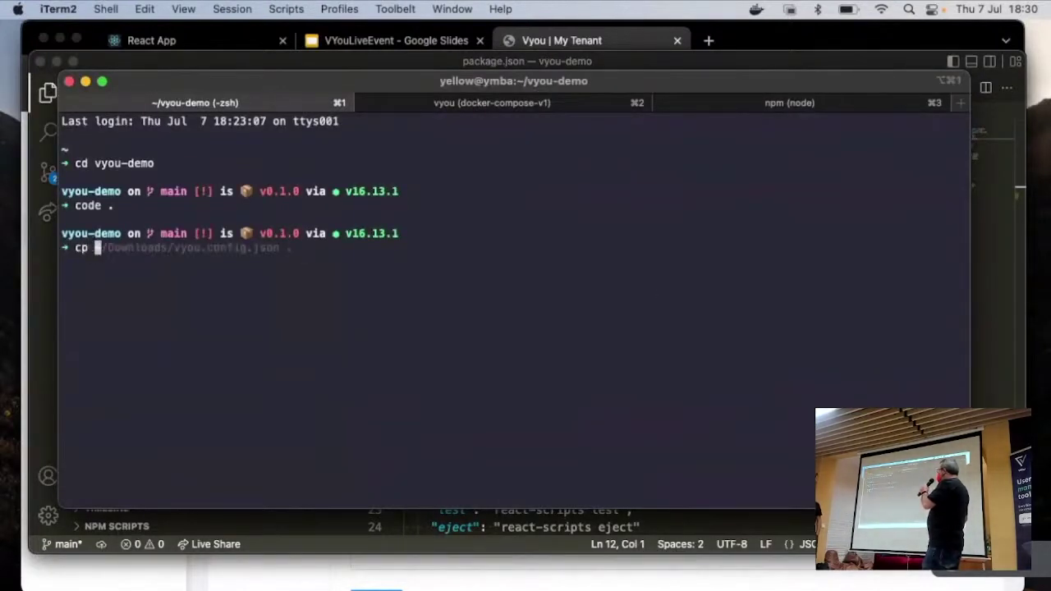
key("Right")
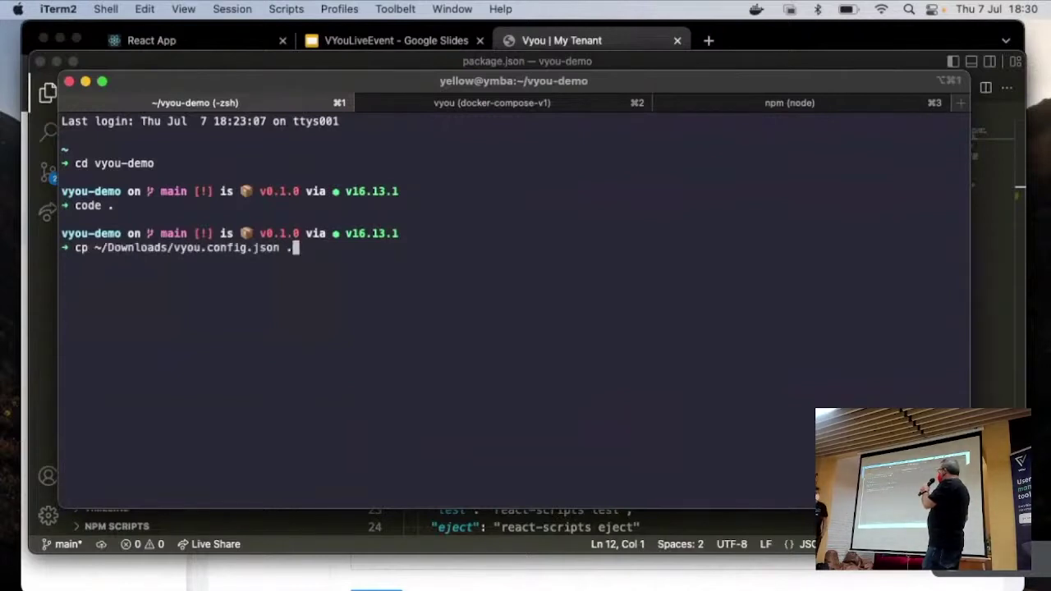
key("BackSpace")
type("src")
key("Return")
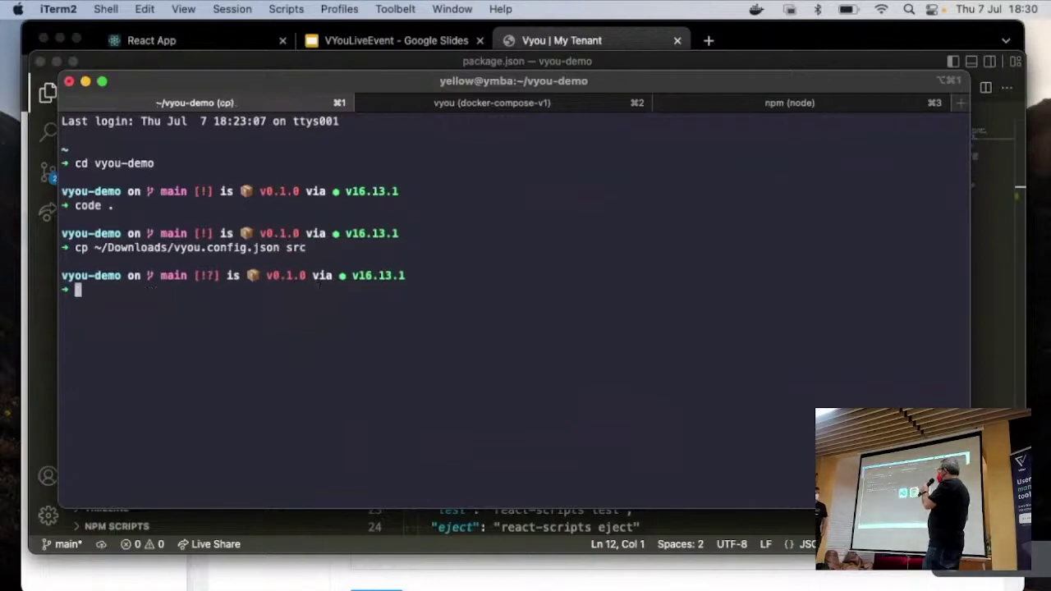
key("super+Tab")
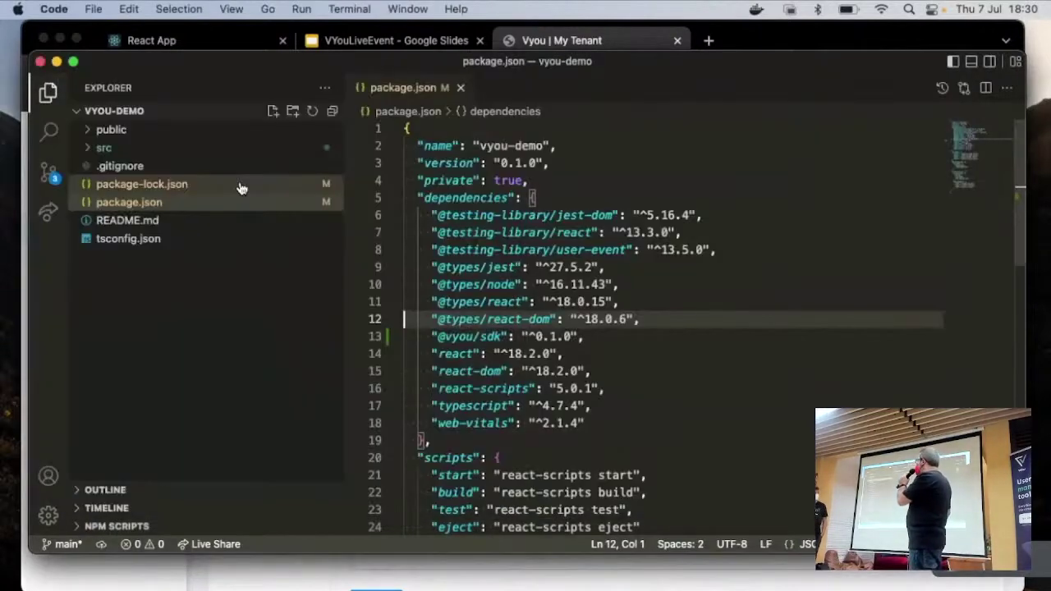
Step: Review the copied src/vyou.config.json, close it and package.json, and open App.tsx
left_click(215, 149)
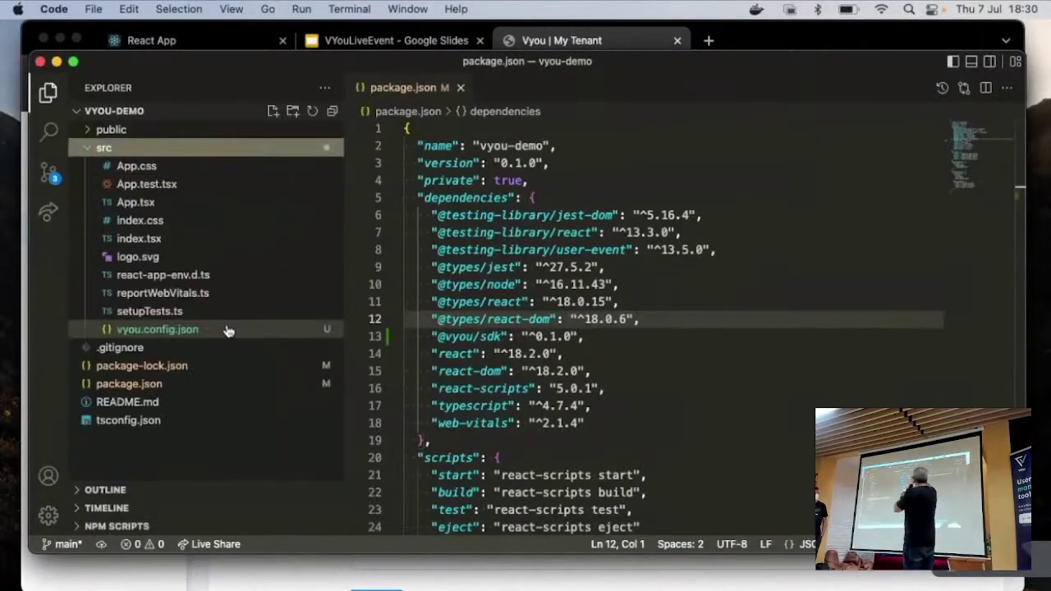
left_click(228, 331)
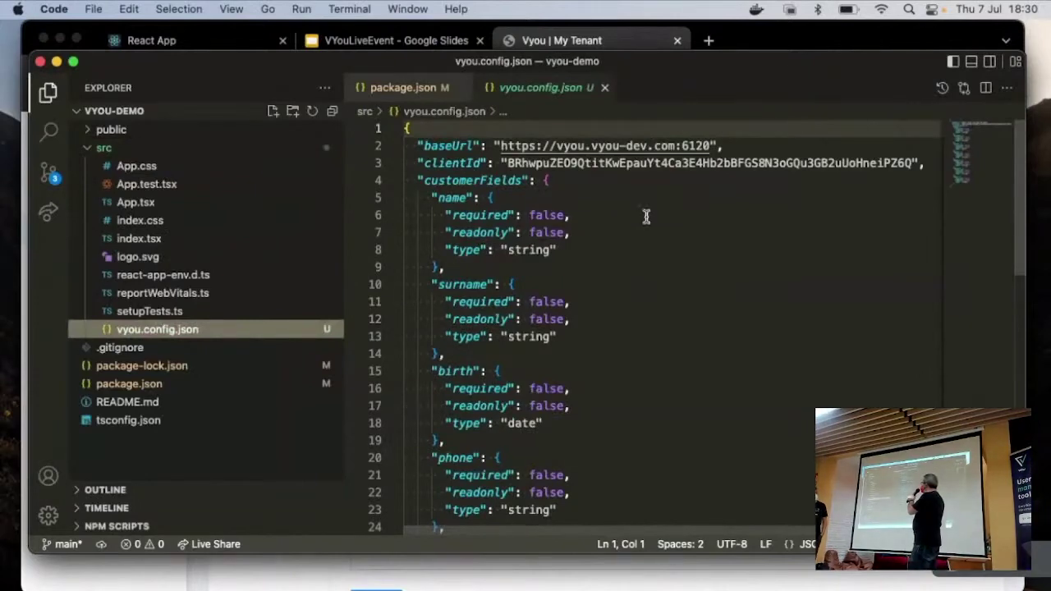
scroll(644, 238, "down", 5)
scroll(633, 256, "up", 5)
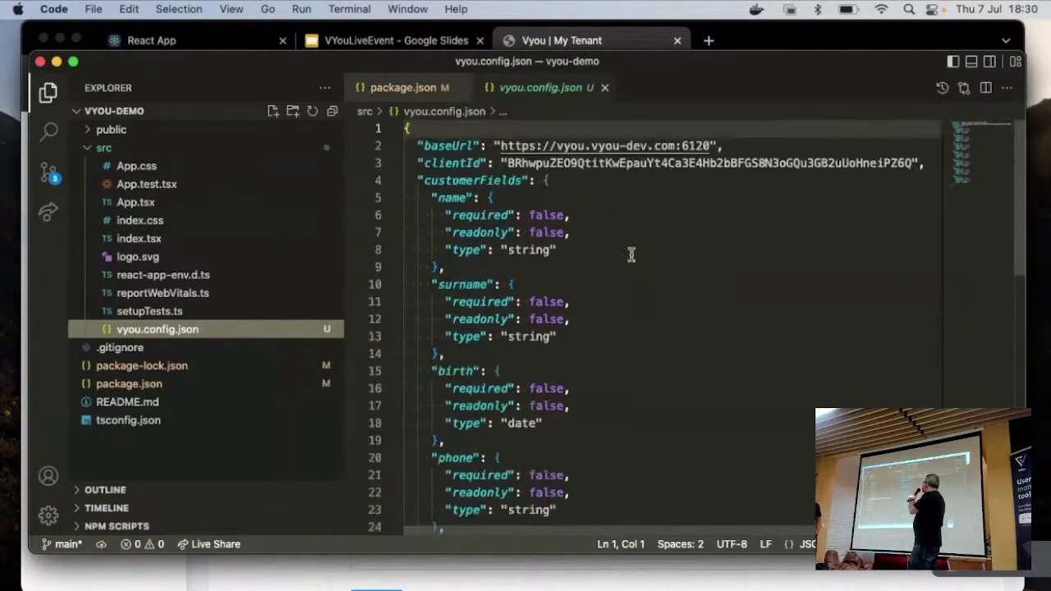
key("super+w")
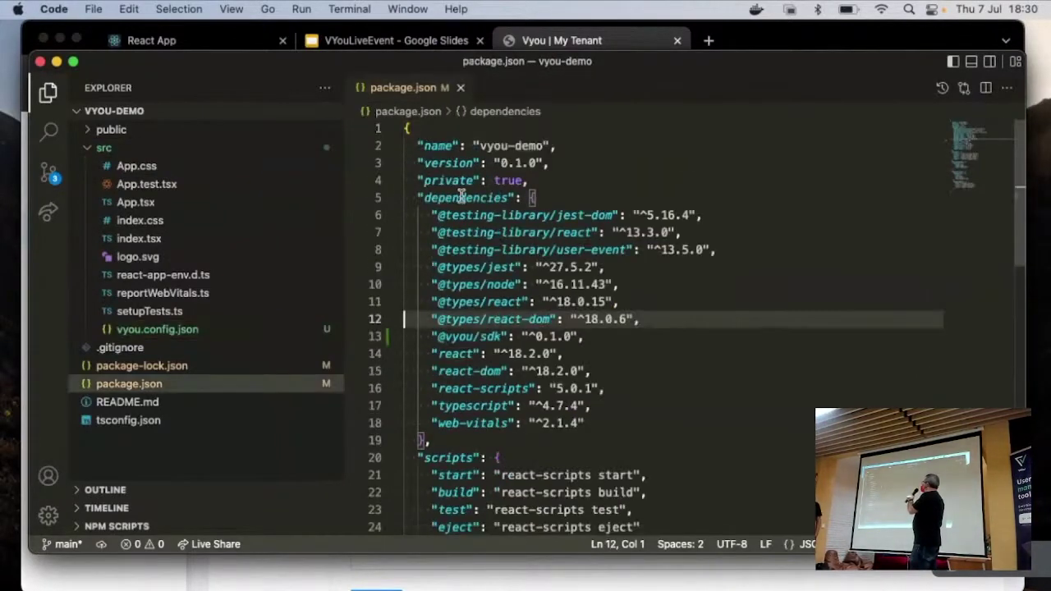
key("super+w")
left_click(232, 210)
left_click(626, 162)
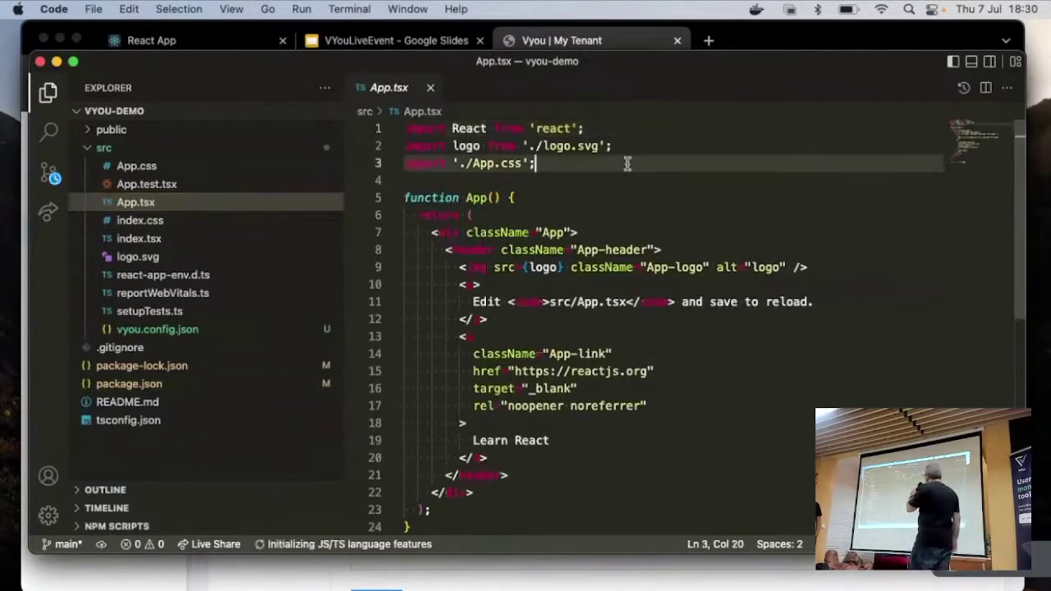
key("Return")
key("Return")
type("import {")
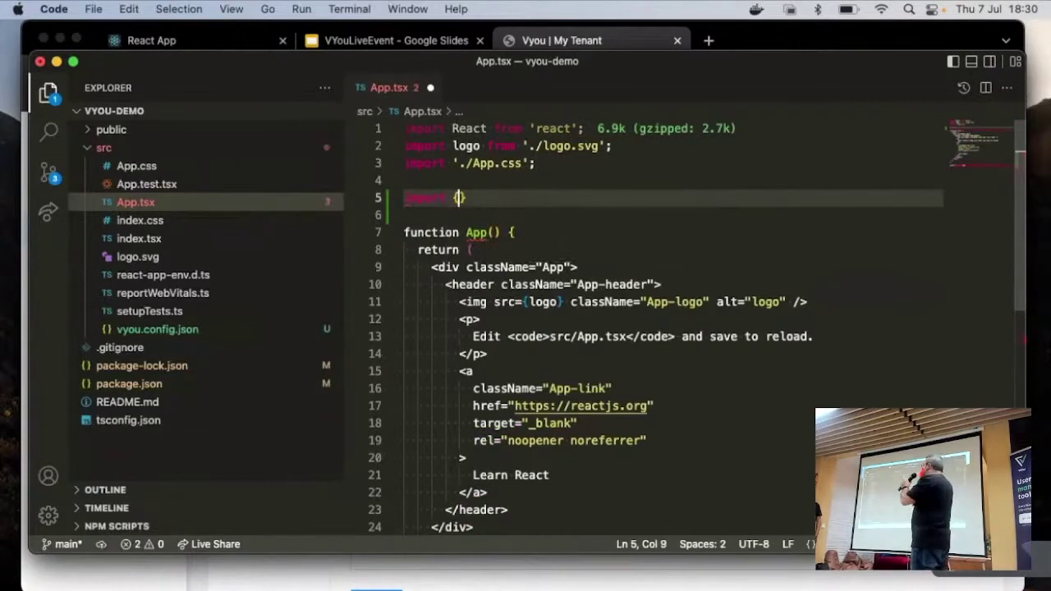
key("Right")
type("from '@vy")
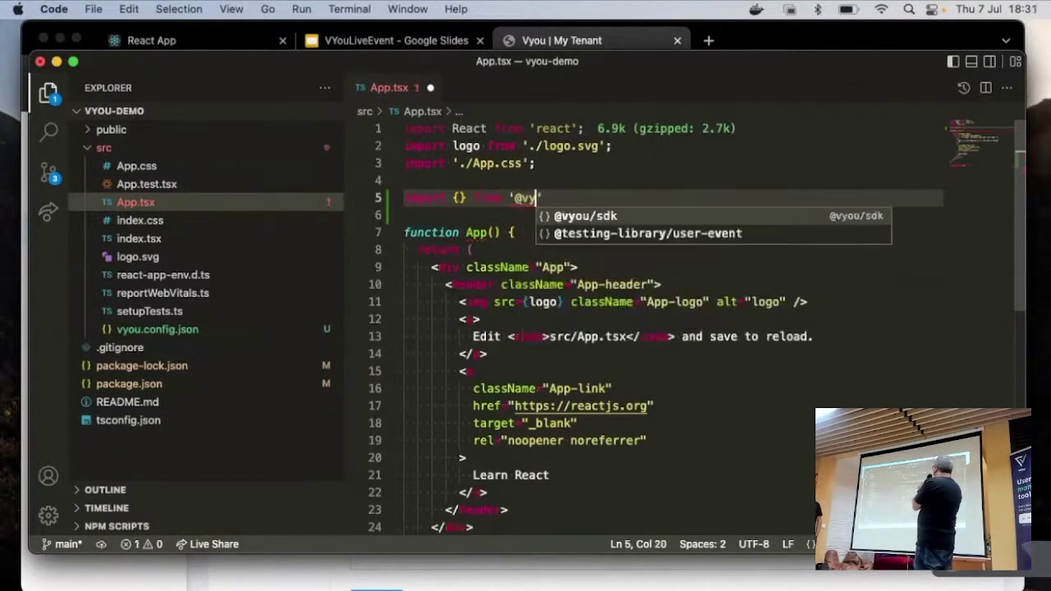
key("Return")
type("/sdk/w")
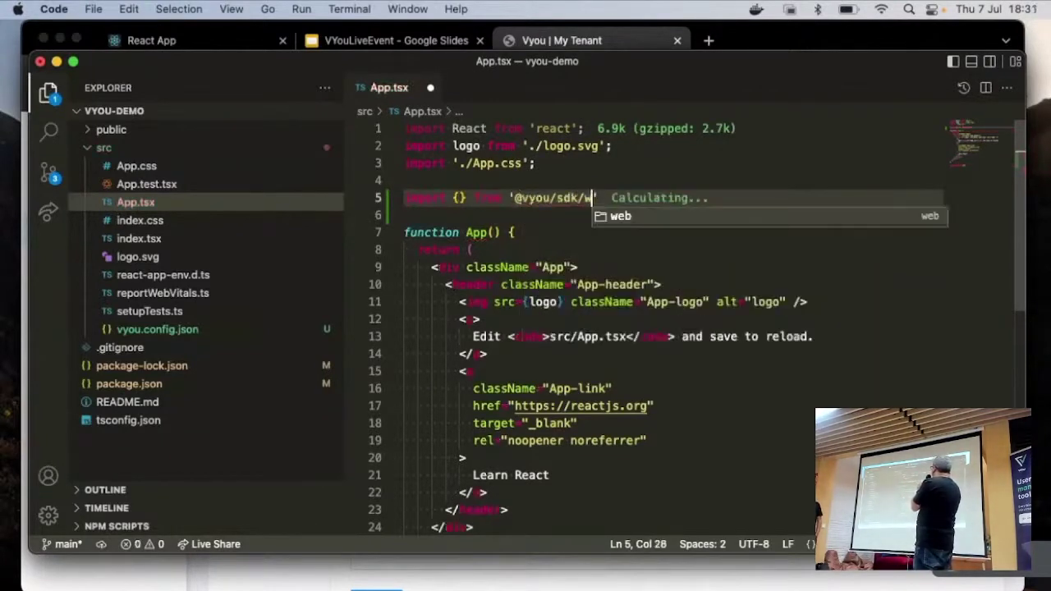
key("Return")
left_click(459, 198)
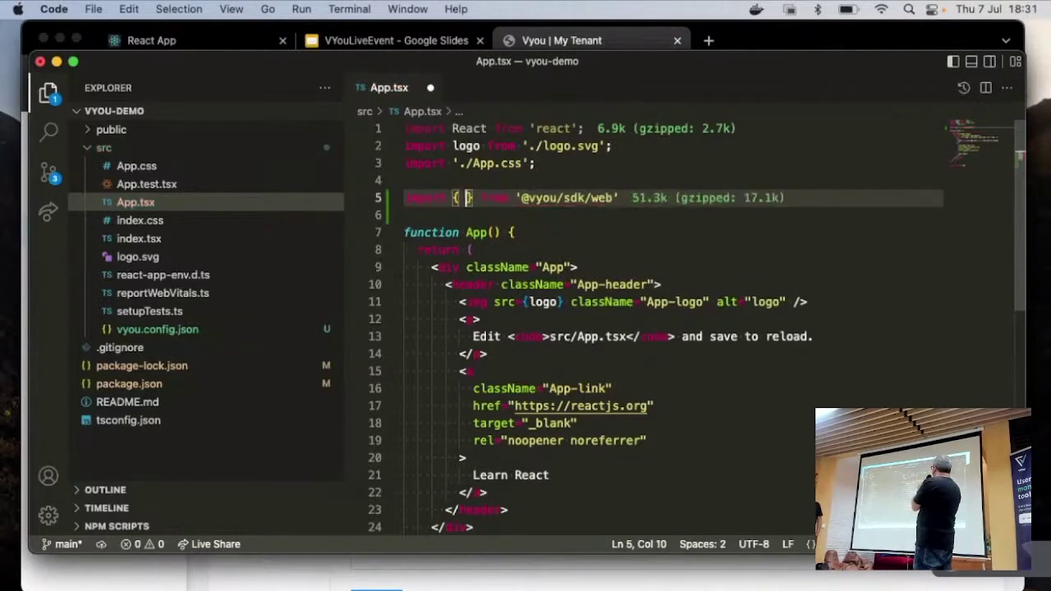
type("con")
key("Down")
key("Return")
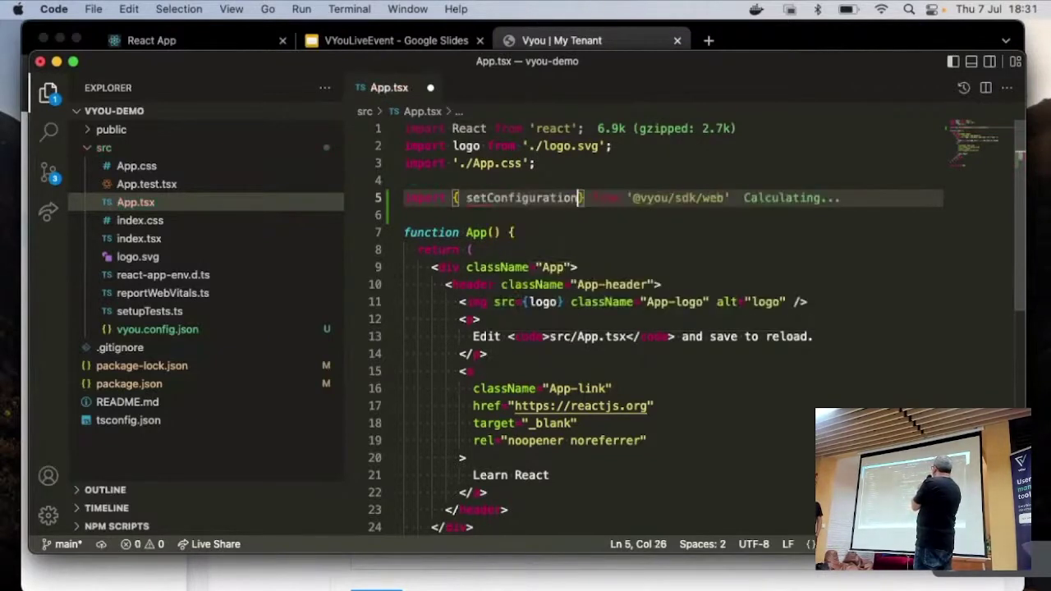
Step: Add a setConfiguration() call and begin typing import config from './v'
key("End")
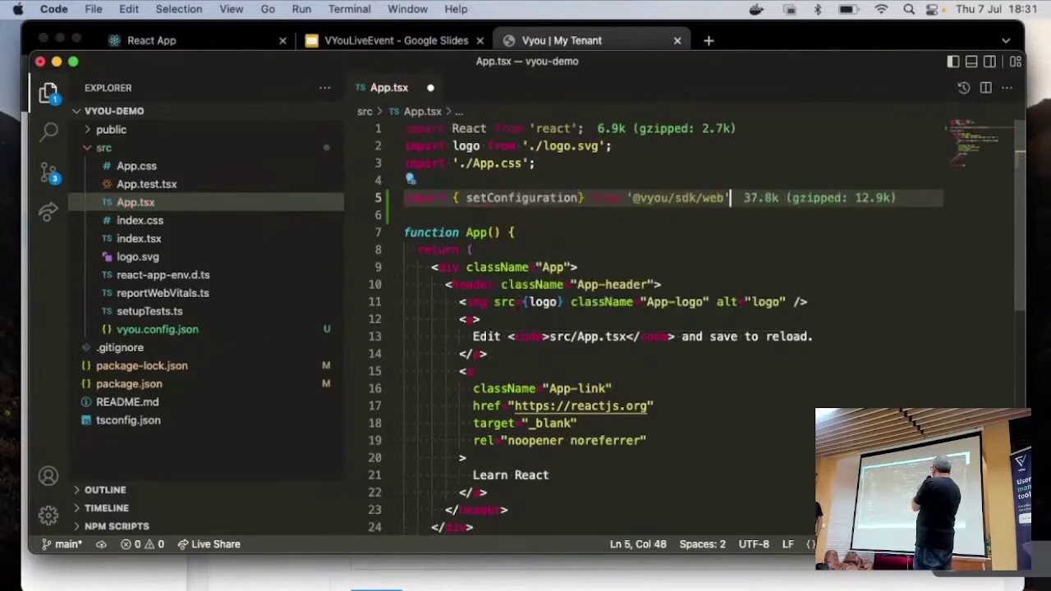
key("Return")
key("Return")
type("setConfiguration()")
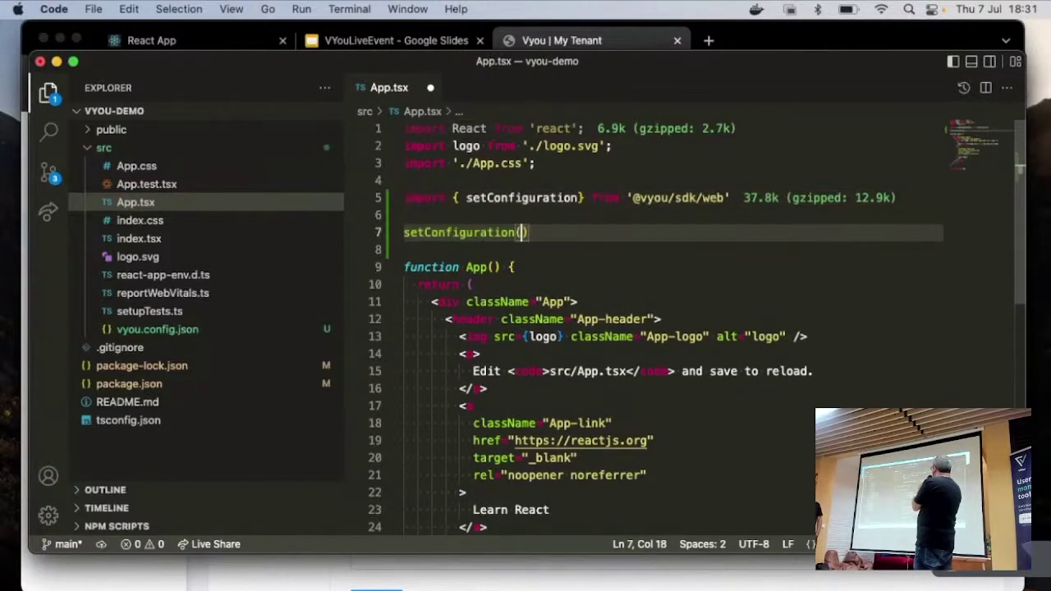
left_click(404, 180)
key("Return")
key("Up")
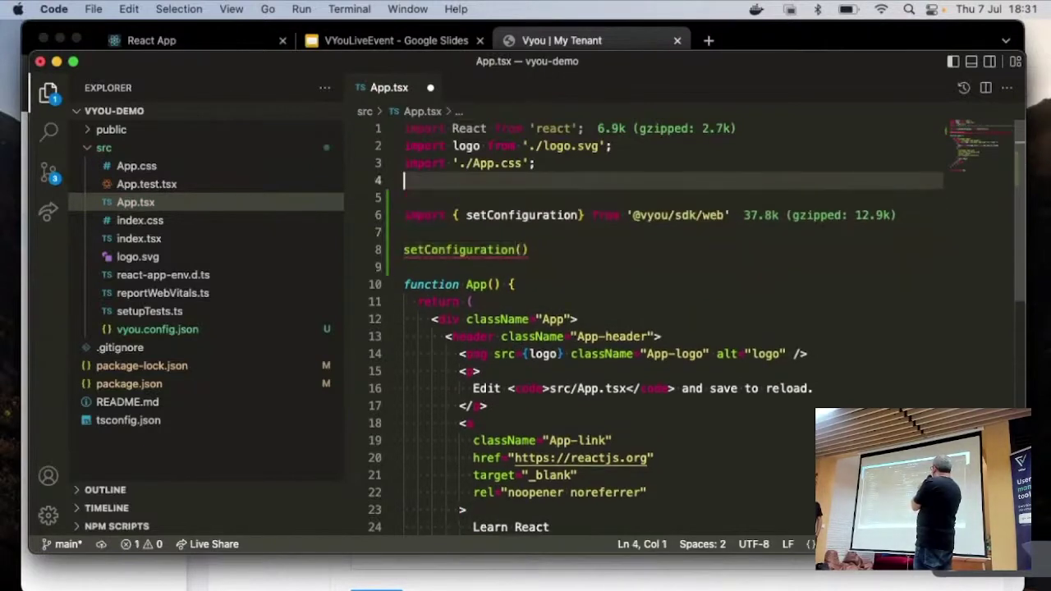
type("import config from ")
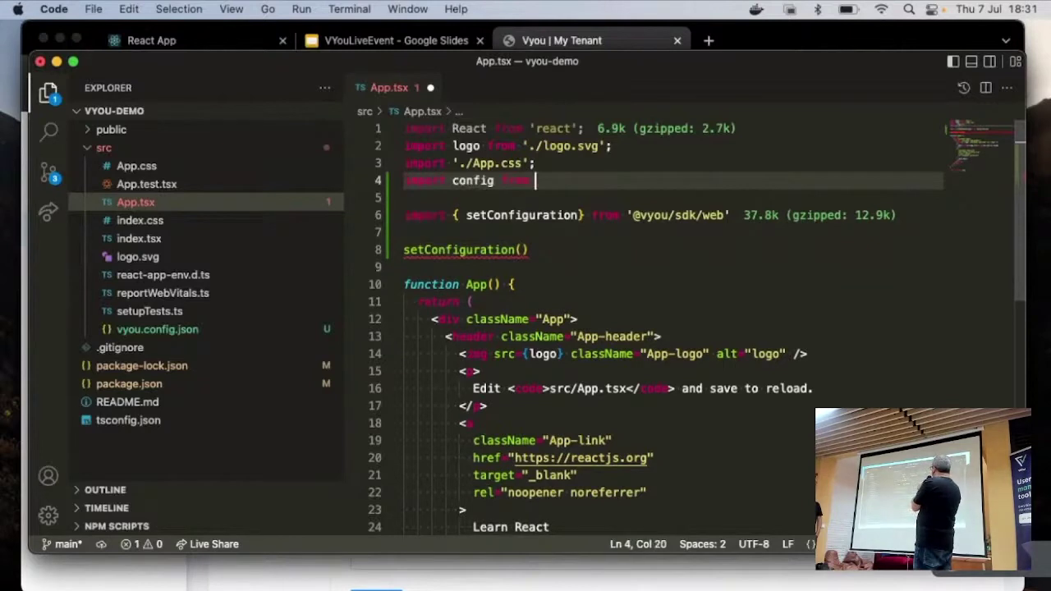
type("'./v")
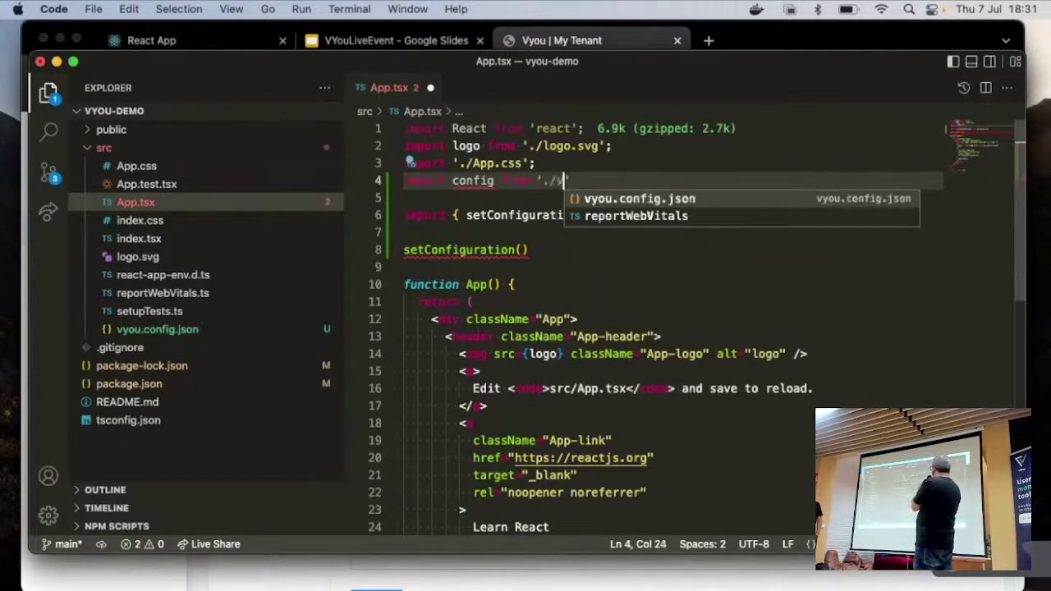